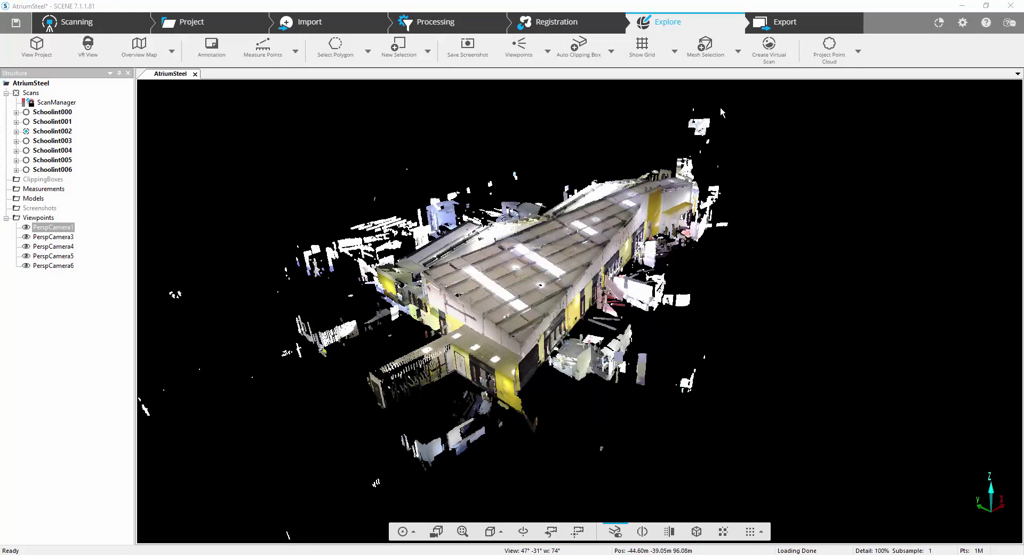
# Open the SendToRevit app's toolbar and move it into the empty area beside the app icons.
pyautogui.click(939, 23)
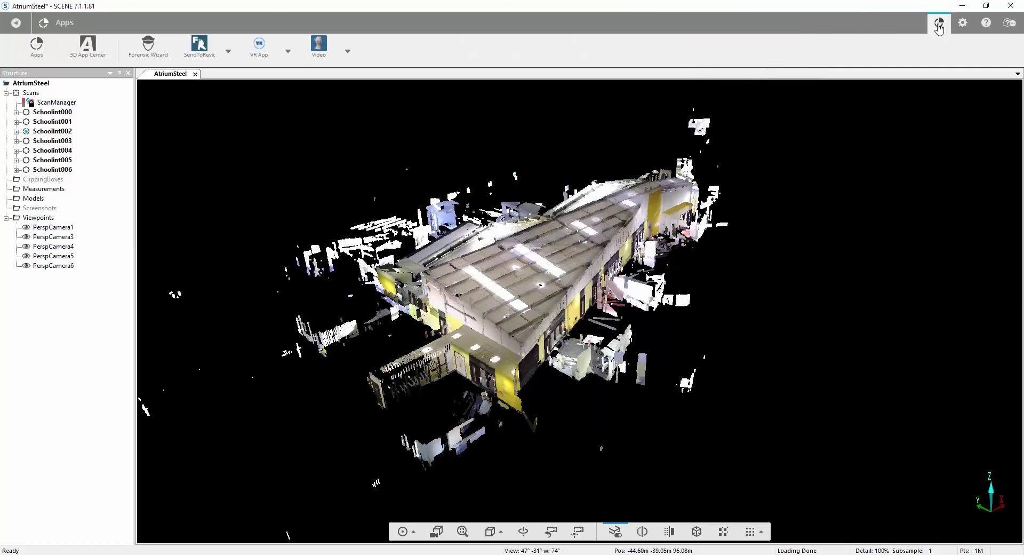
pyautogui.click(227, 53)
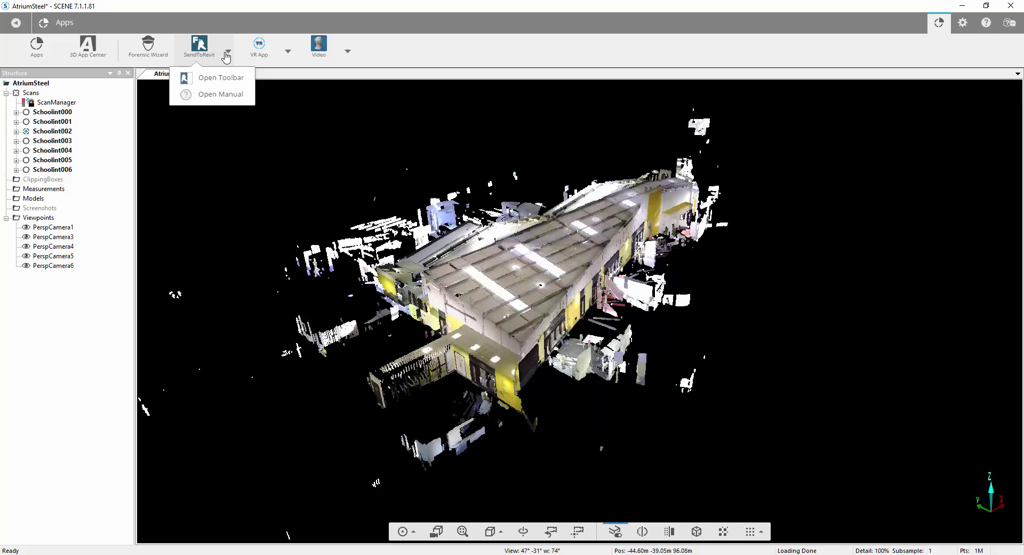
pyautogui.click(225, 80)
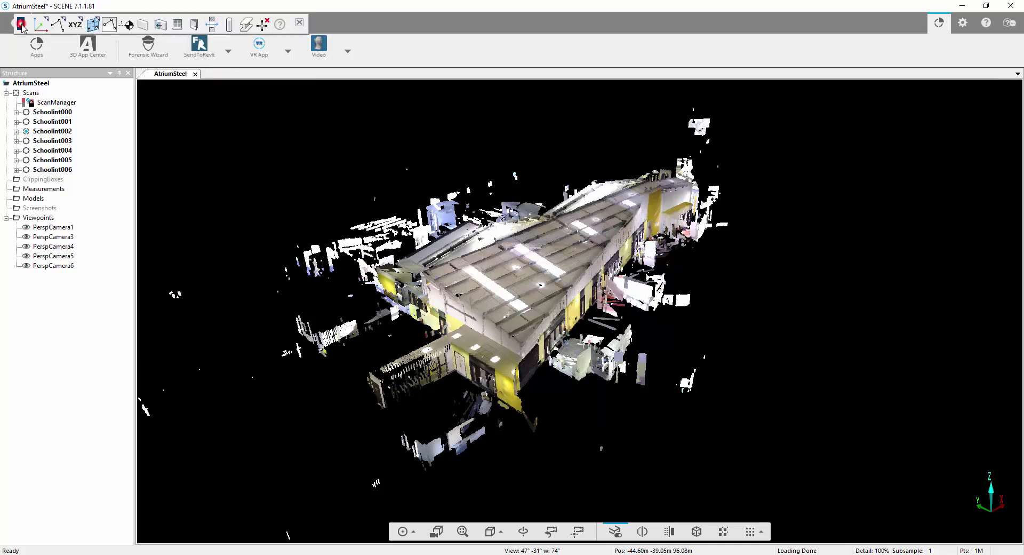
pyautogui.moveTo(21, 26); pyautogui.dragTo(421, 52)
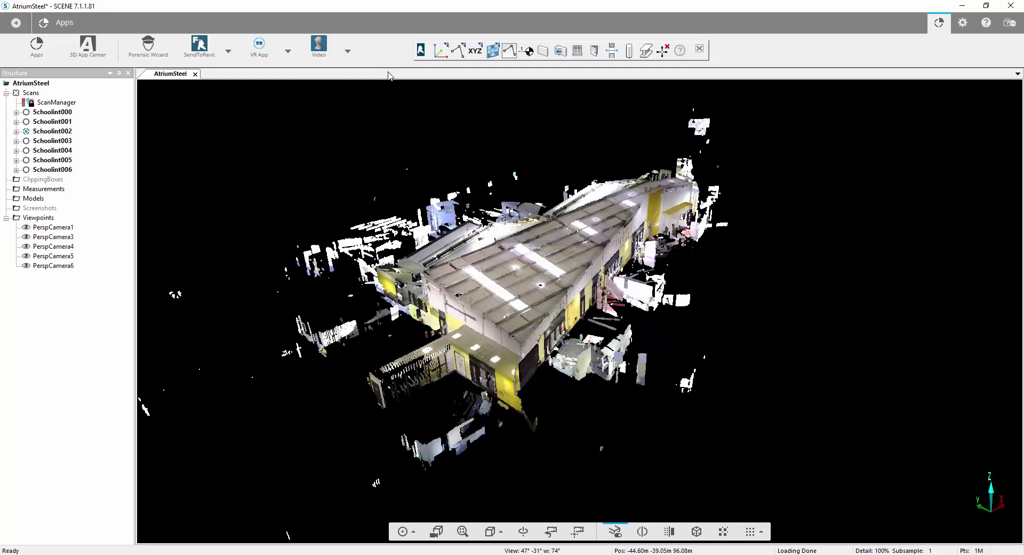
# Open the scan Schoolint003 in a Quick View.
pyautogui.rightClick(64, 141)
pyautogui.click(130, 158)
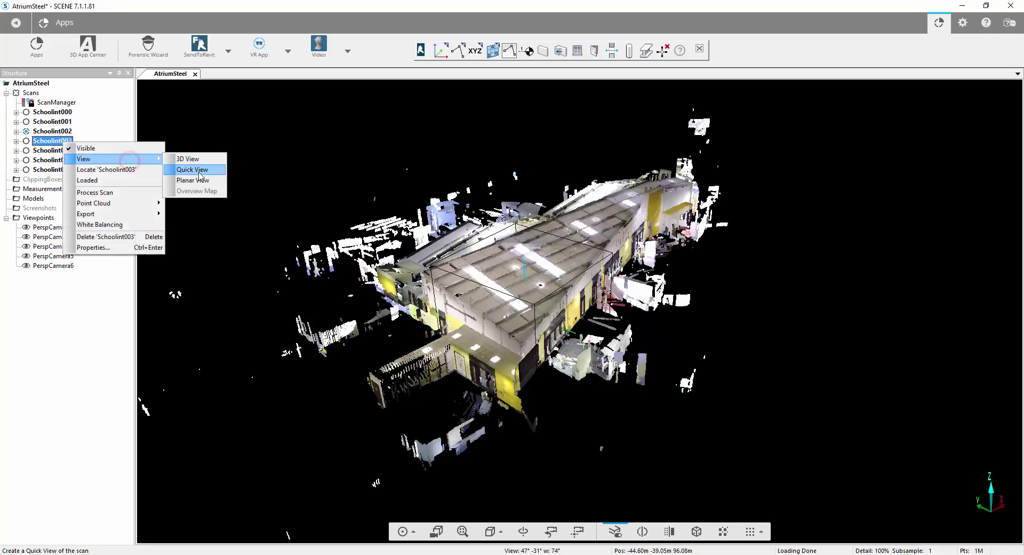
pyautogui.click(192, 169)
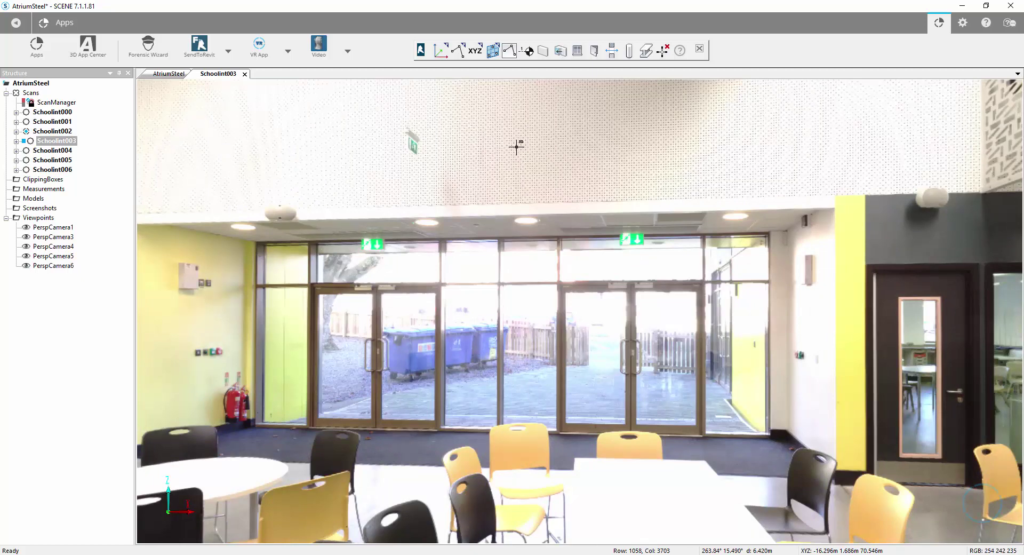
# Place a new level at a floor point at the foot of the yellow wall beside the cutlery station.
pyautogui.moveTo(489, 188); pyautogui.dragTo(389, 189)
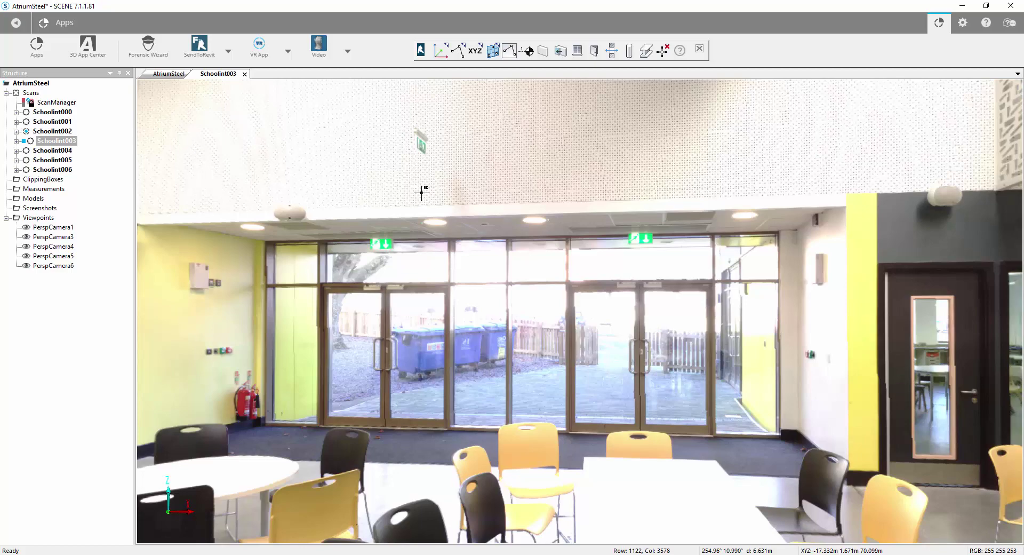
pyautogui.moveTo(422, 192); pyautogui.dragTo(556, 177)
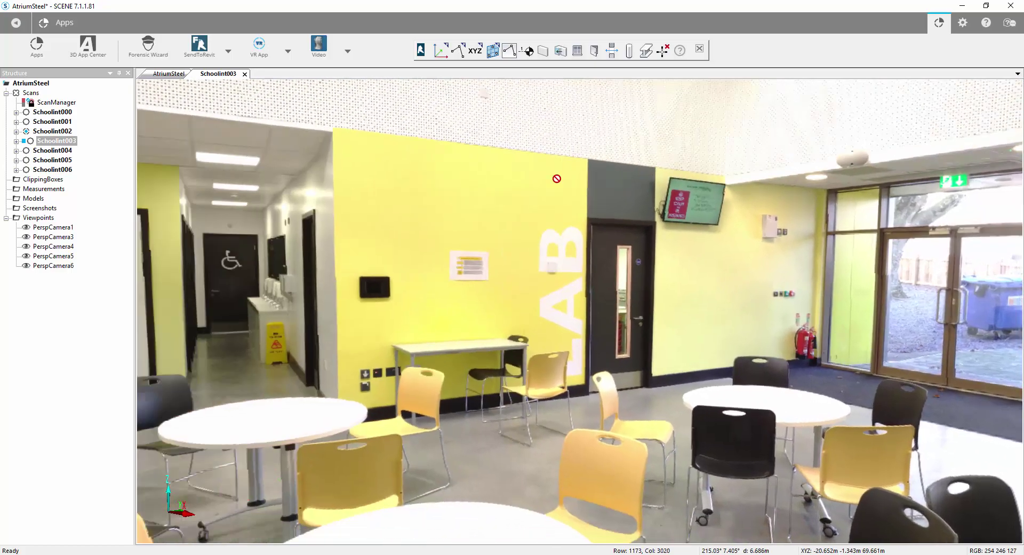
pyautogui.moveTo(309, 257); pyautogui.dragTo(418, 259)
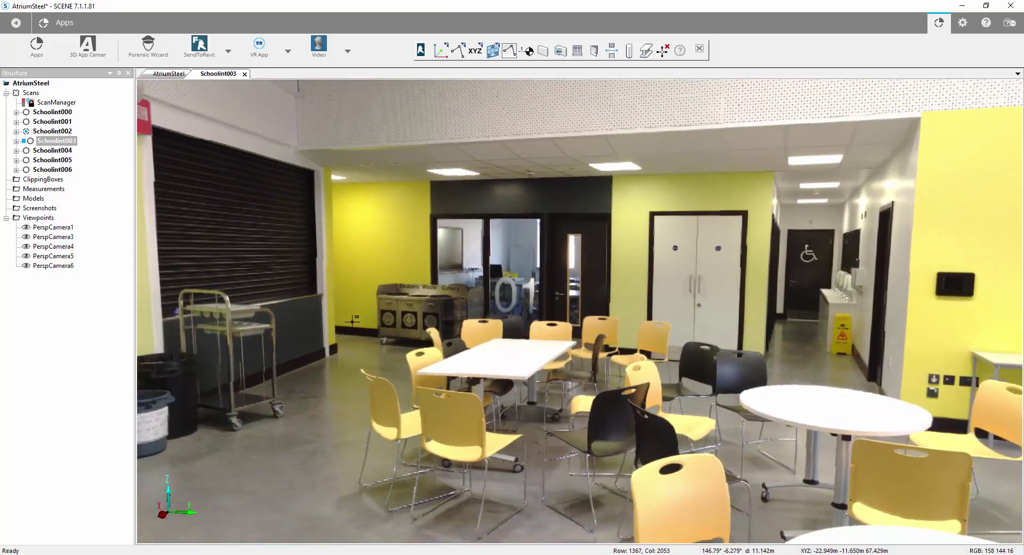
pyautogui.scroll(-2, 352, 322)
pyautogui.scroll(4, 351, 322)
pyautogui.scroll(2, 352, 322)
pyautogui.moveTo(351, 322); pyautogui.dragTo(368, 320)
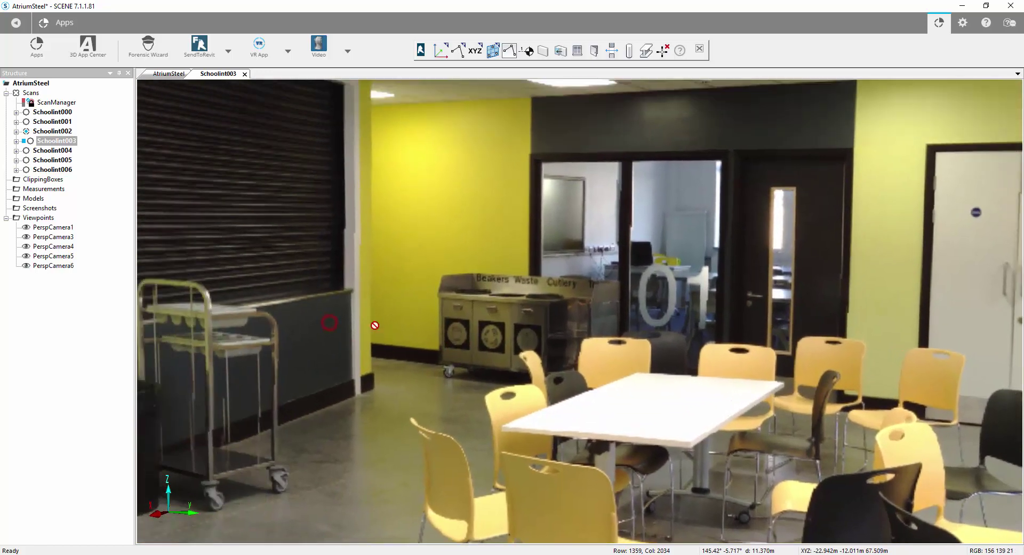
pyautogui.scroll(2, 374, 314)
pyautogui.scroll(-3, 368, 323)
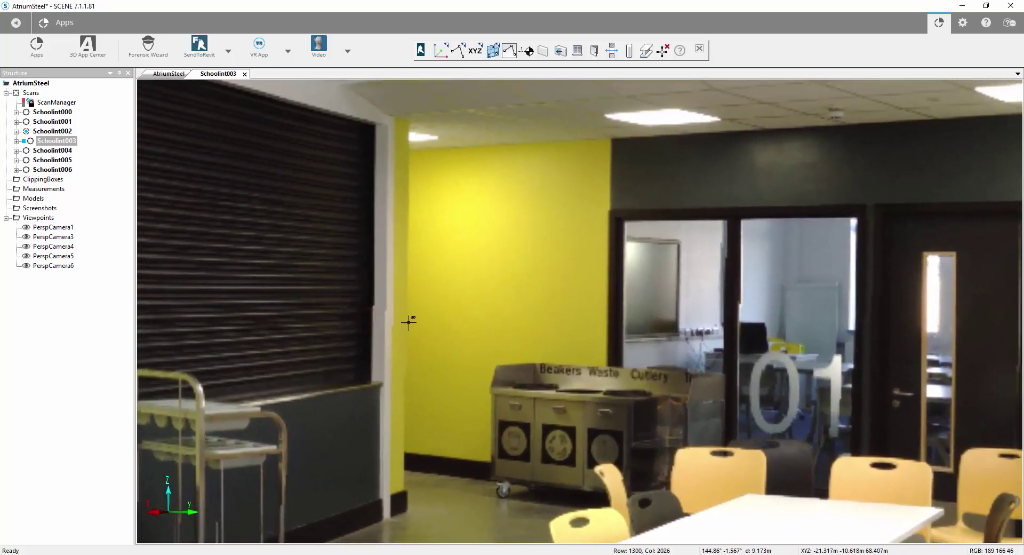
pyautogui.click(528, 53)
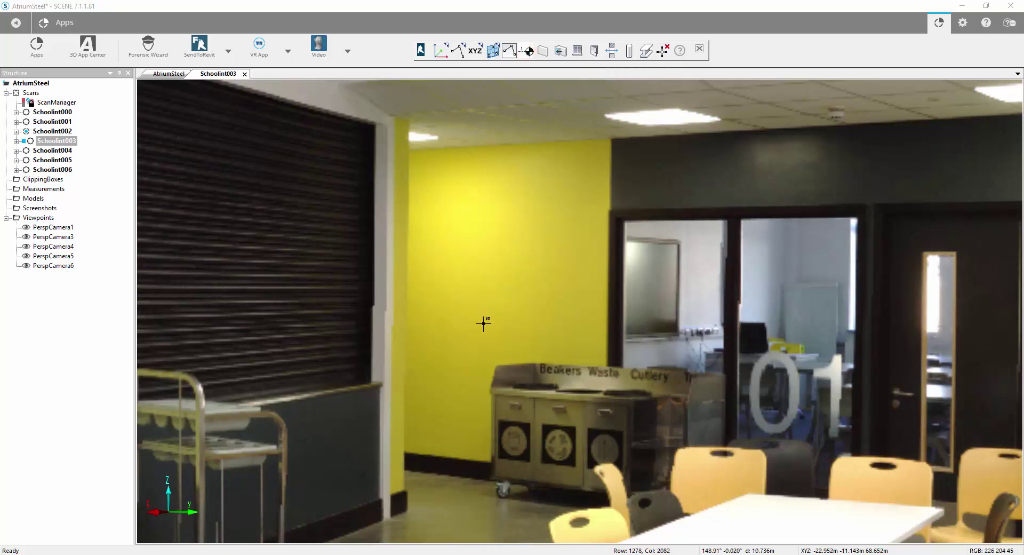
pyautogui.click(452, 477)
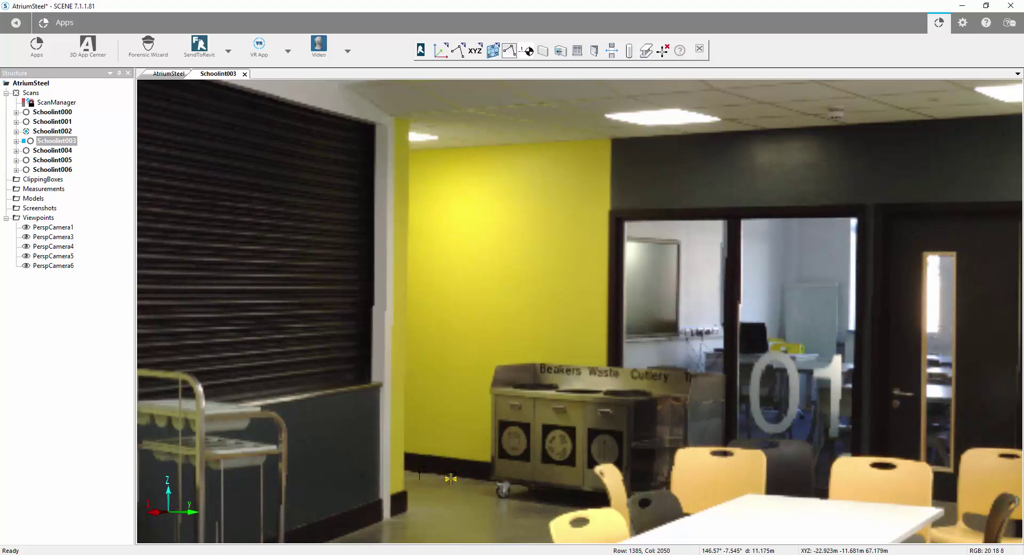
# Switch to Revit and rename the new floor plan and its corresponding level to Ground.
pyautogui.click(220, 554)
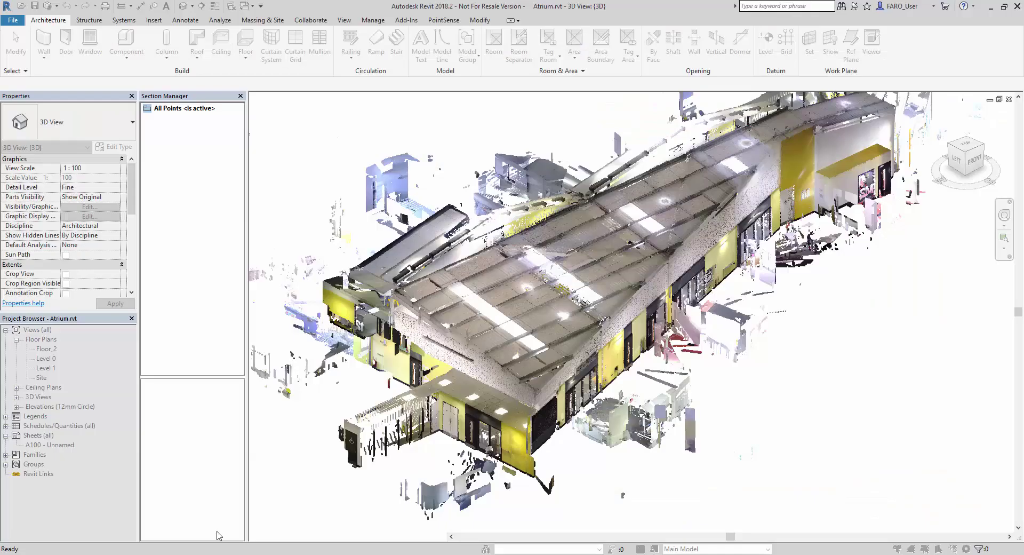
pyautogui.click(46, 349)
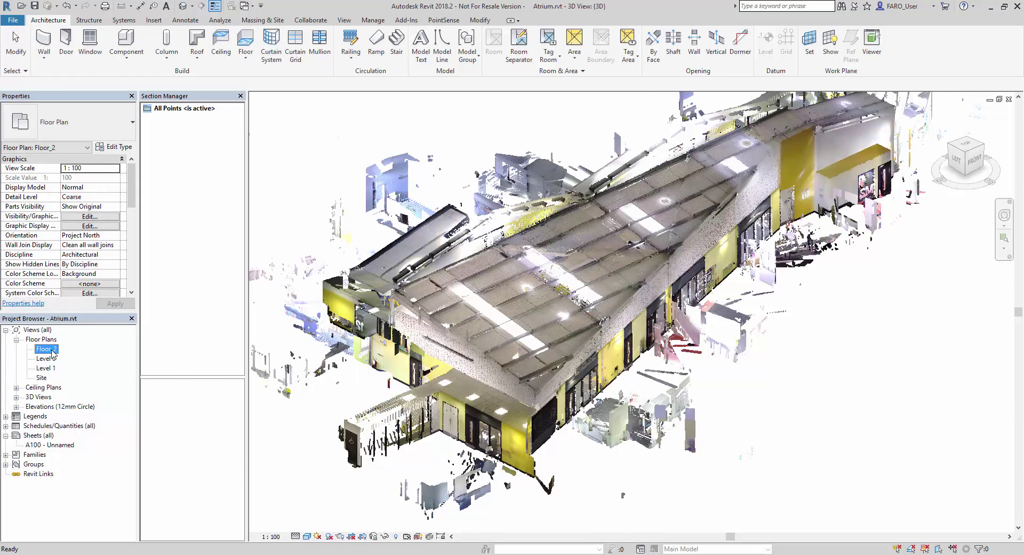
pyautogui.rightClick(52, 353)
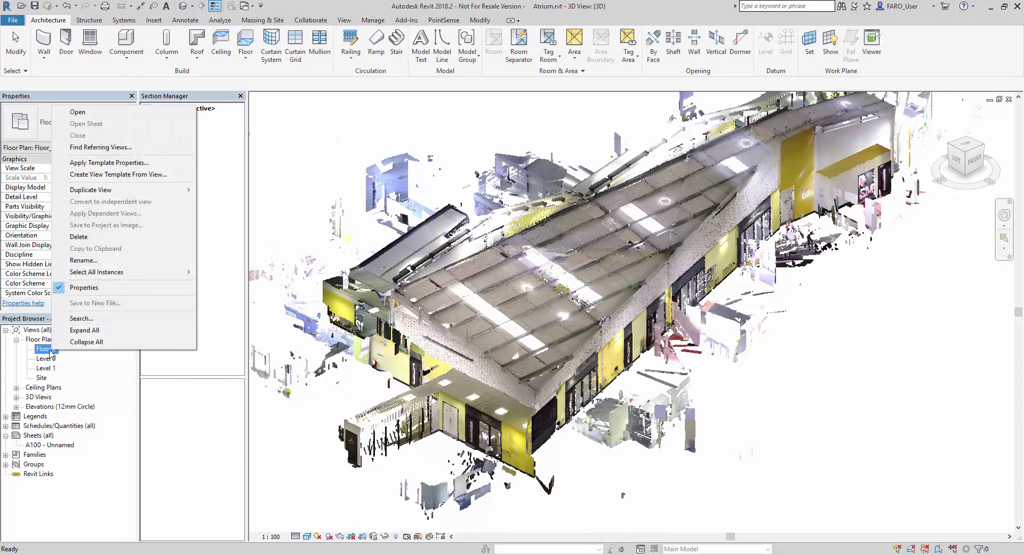
pyautogui.click(84, 260)
pyautogui.write('GRound')
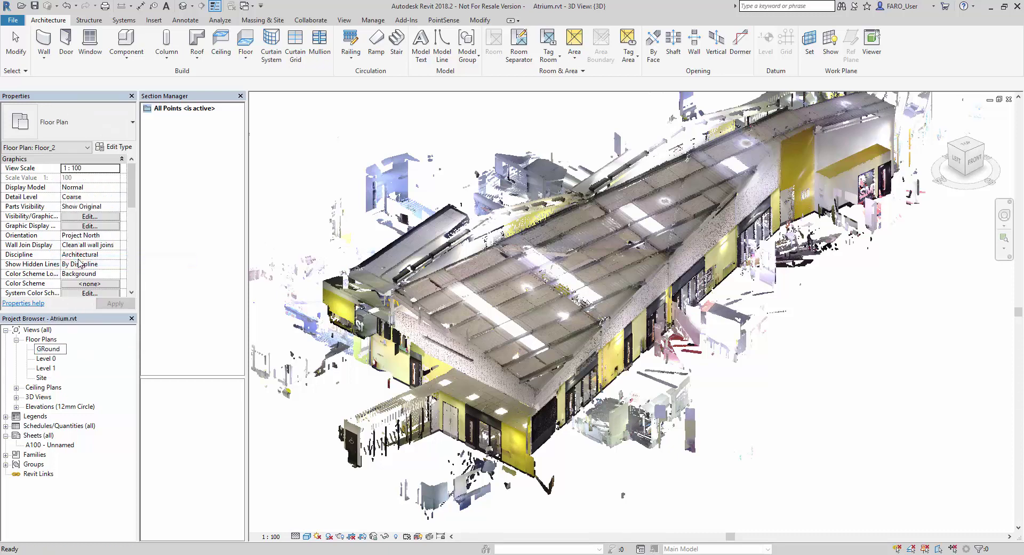
pyautogui.click(44, 350)
pyautogui.press('BackSpace')
pyautogui.write('r')
pyautogui.click(36, 509)
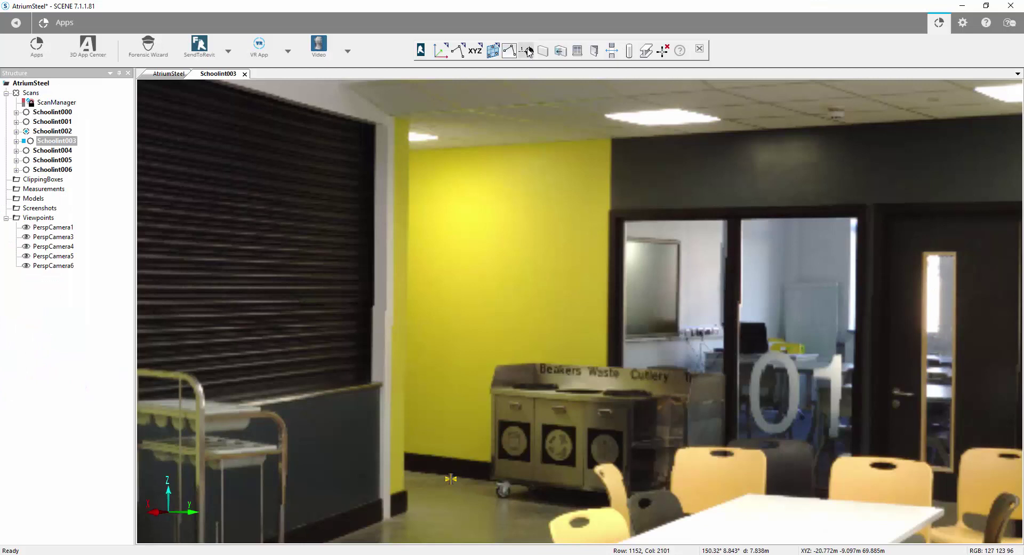
# Place a level in SCENE where the yellow wall meets the ceiling, and rename its Revit floor plan and level to Top of Wall.
pyautogui.click(528, 51)
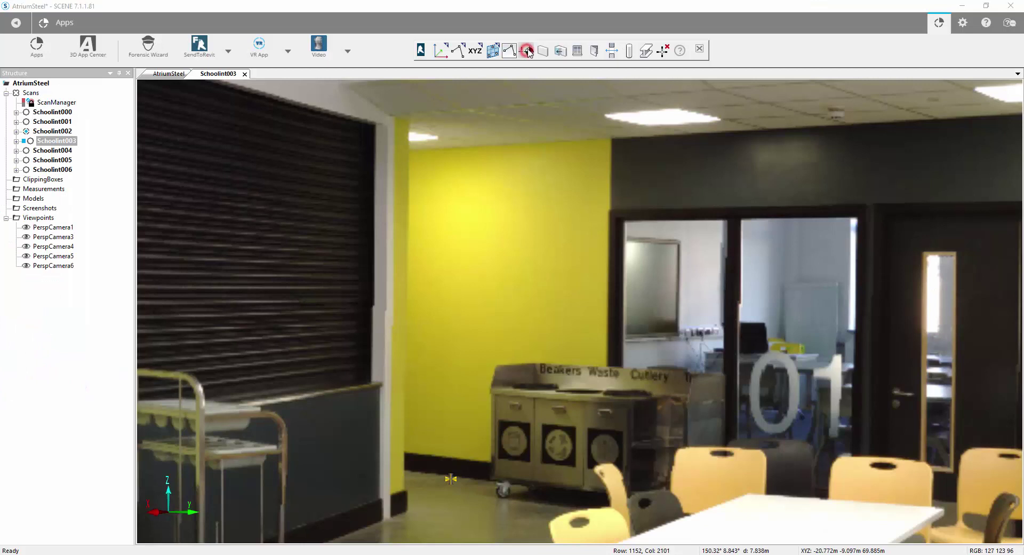
pyautogui.click(538, 143)
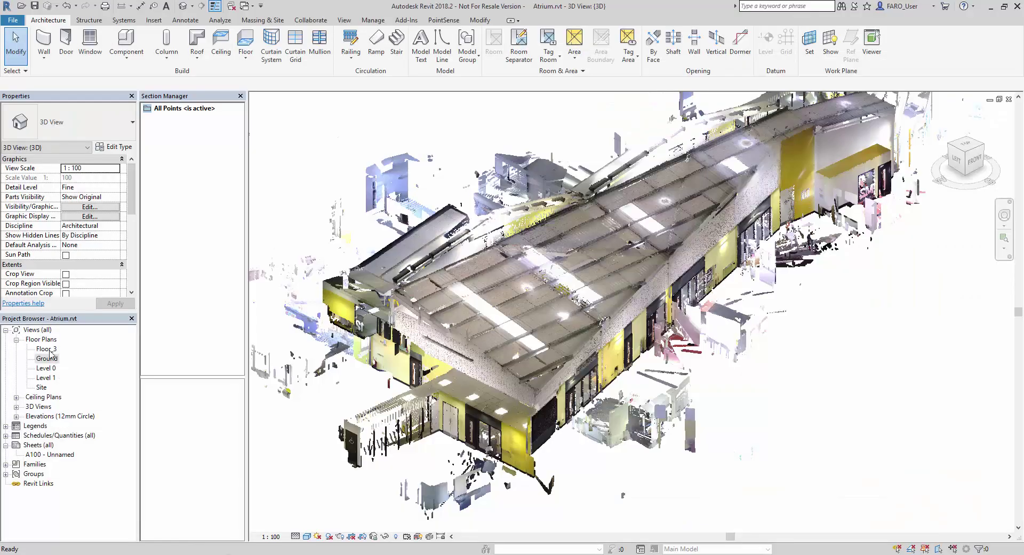
pyautogui.click(49, 350)
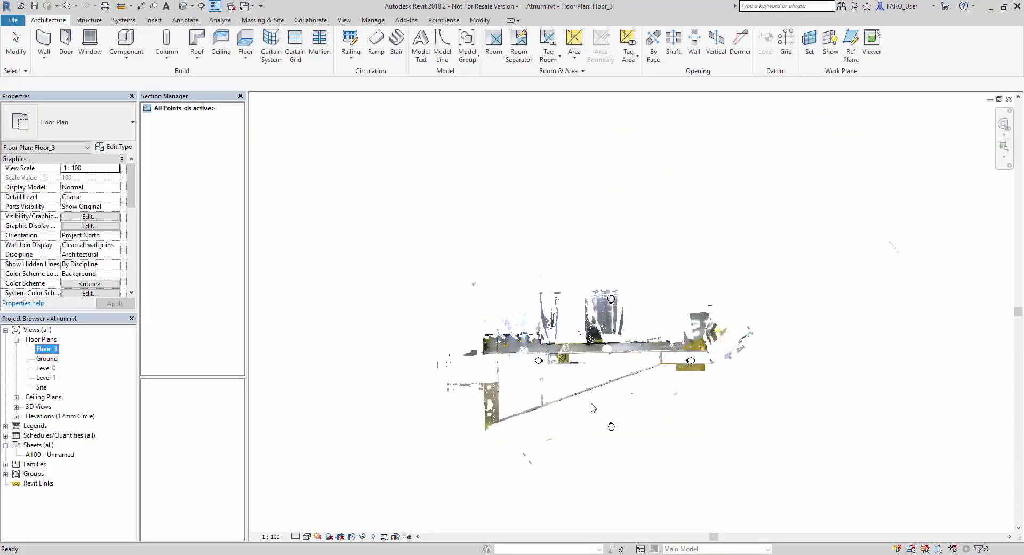
pyautogui.rightClick(47, 349)
pyautogui.click(91, 257)
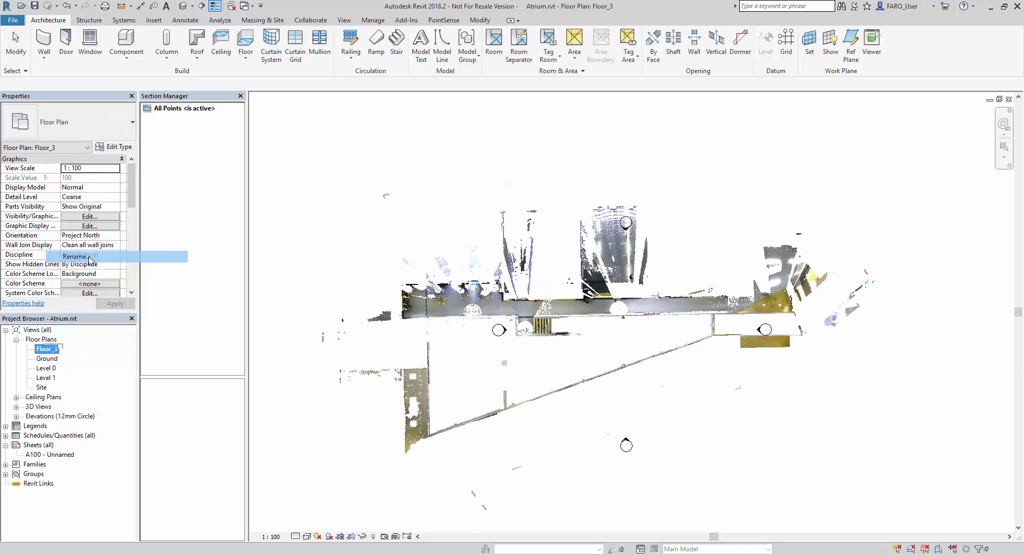
pyautogui.write('Top of Wall')
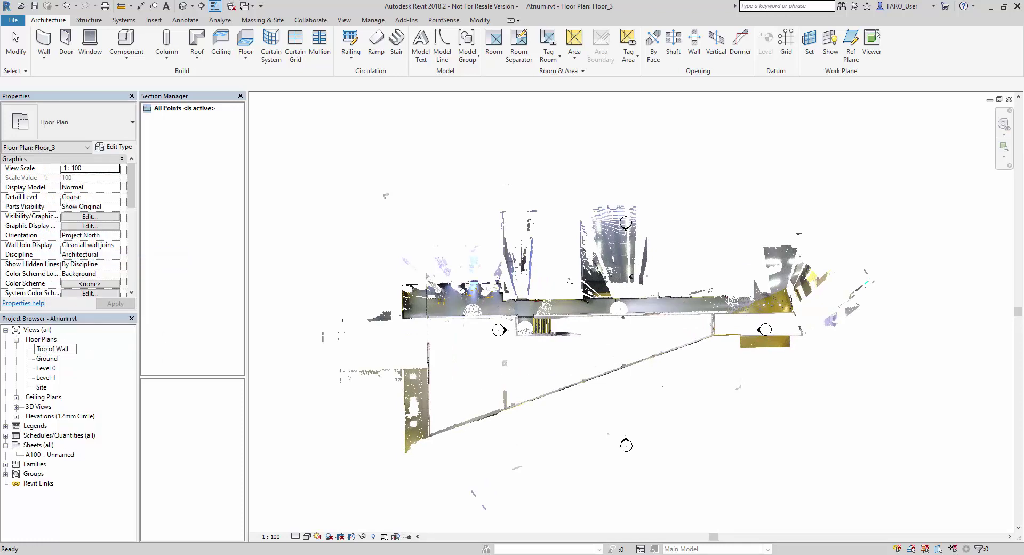
pyautogui.click(107, 525)
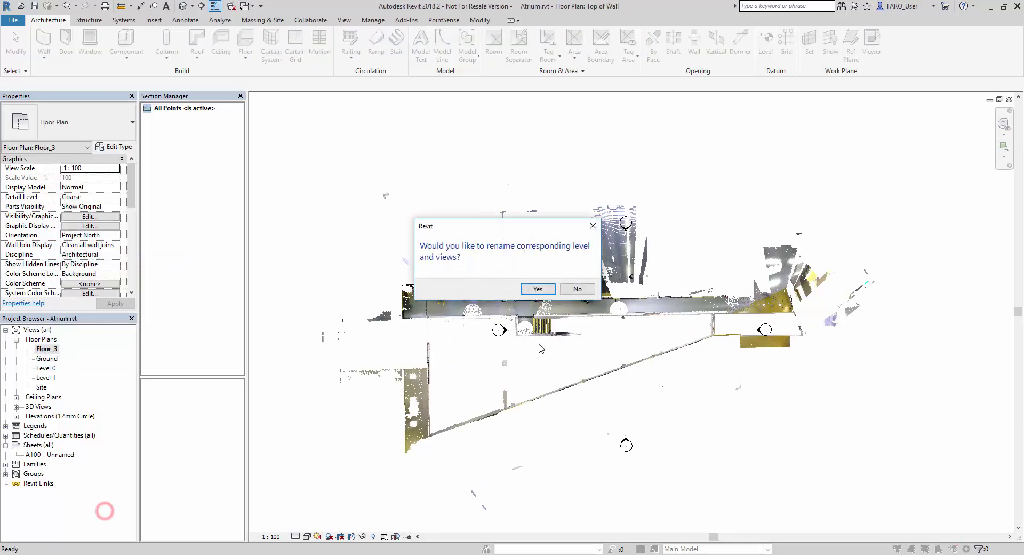
pyautogui.click(535, 291)
pyautogui.click(183, 7)
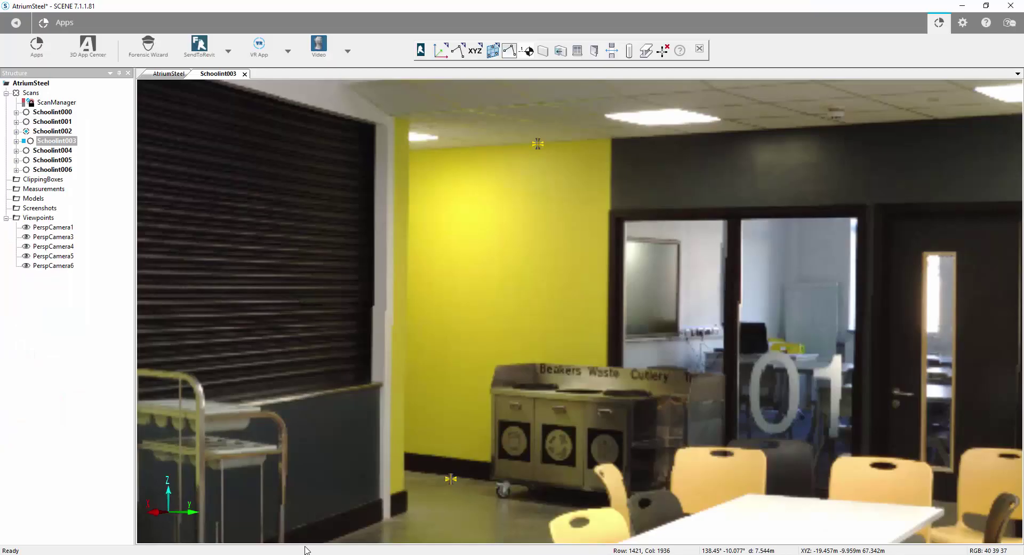
# In SCENE, set up the Wall tool with automatic levels off, base Ground, top Top of Wall and type Wall-Int_12P-100Blk-12P.
pyautogui.scroll(1, 578, 245)
pyautogui.scroll(-4, 578, 244)
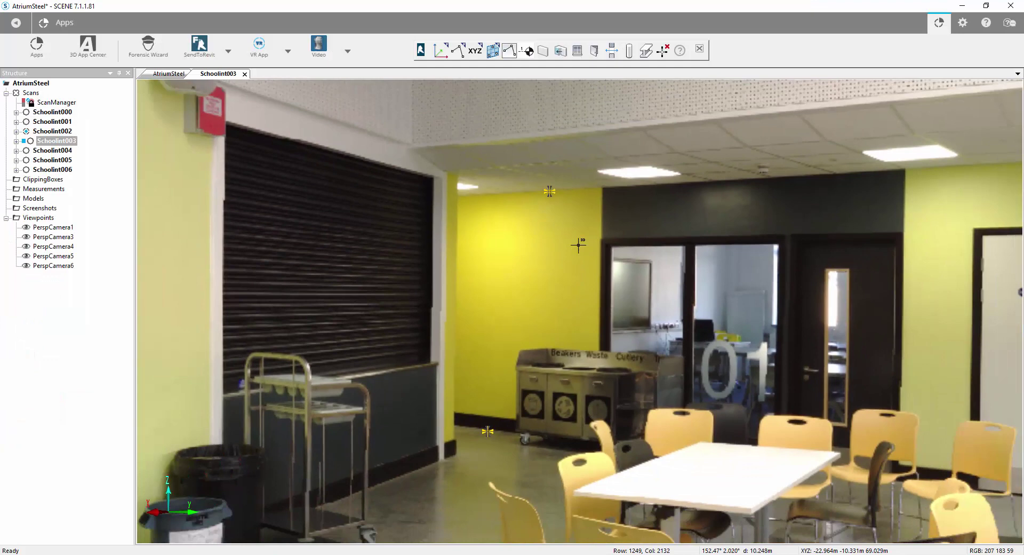
pyautogui.moveTo(578, 244); pyautogui.dragTo(488, 273)
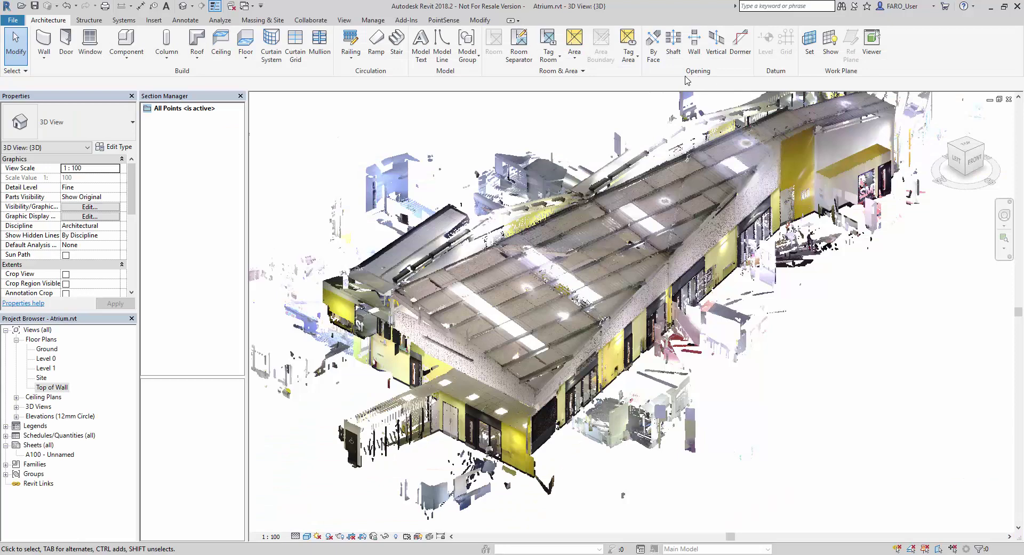
pyautogui.click(443, 20)
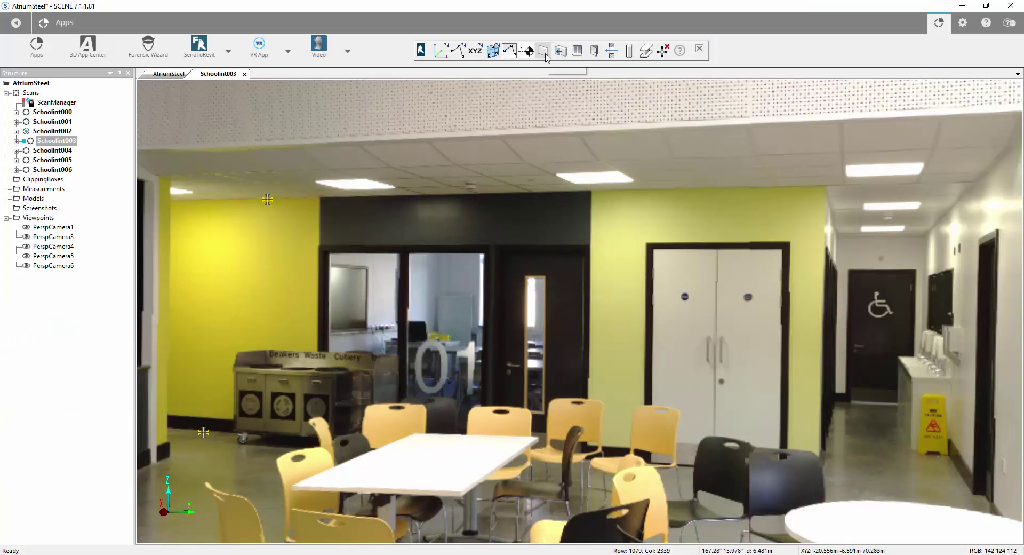
pyautogui.click(543, 51)
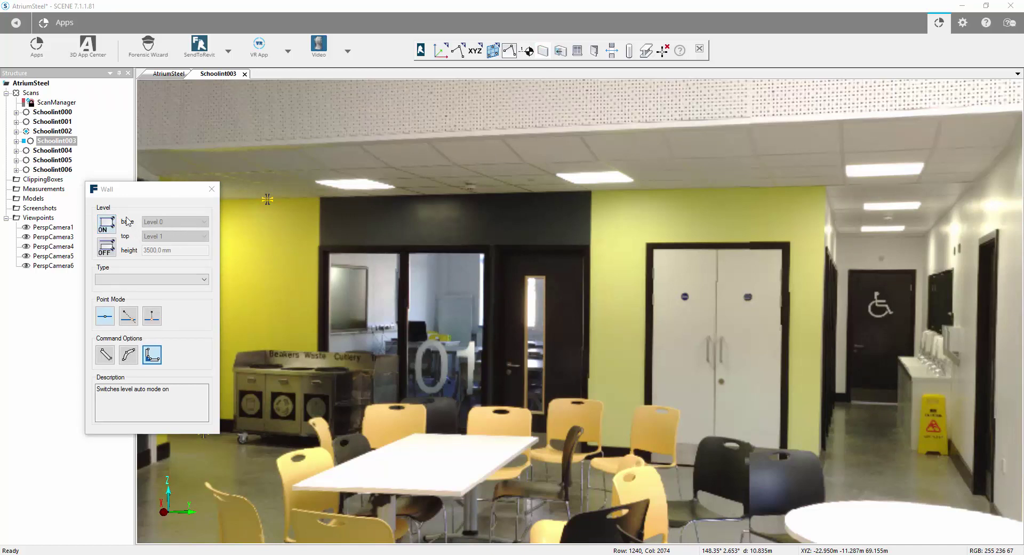
pyautogui.click(108, 251)
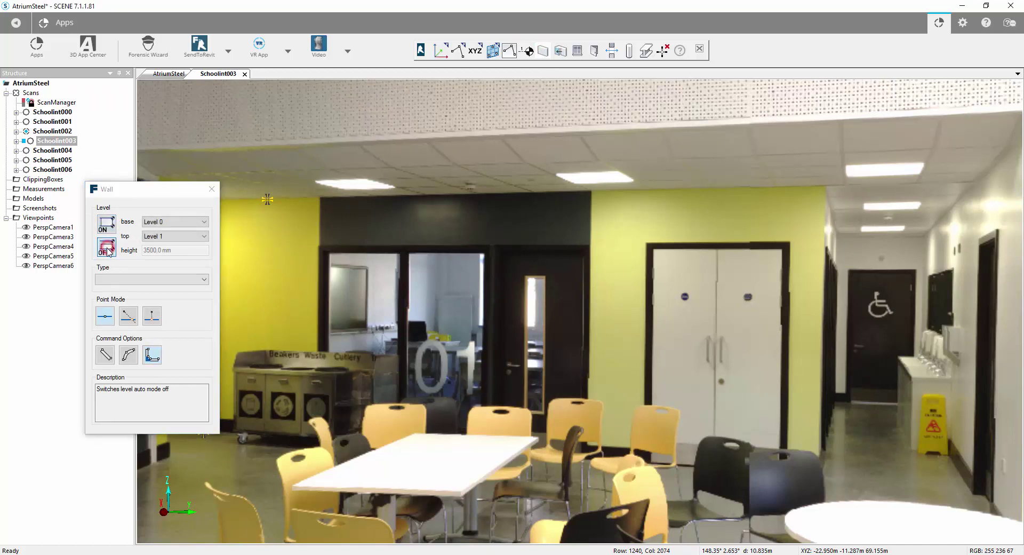
pyautogui.click(204, 223)
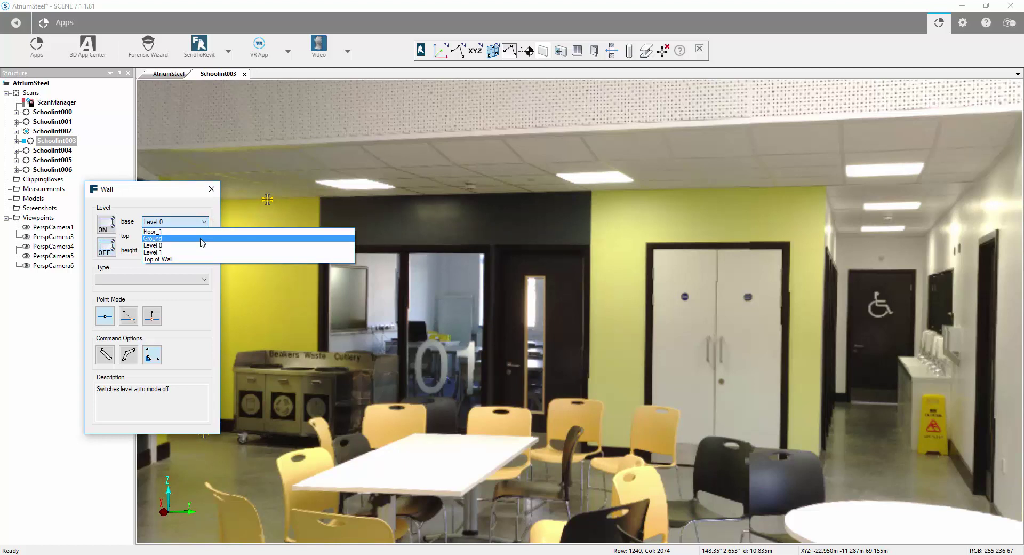
pyautogui.click(202, 238)
pyautogui.click(203, 236)
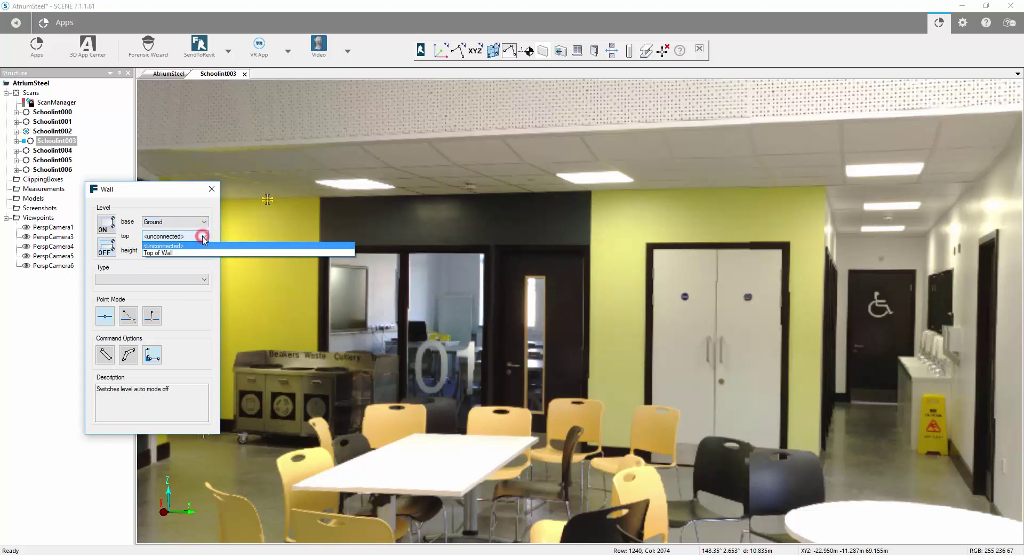
pyautogui.click(199, 252)
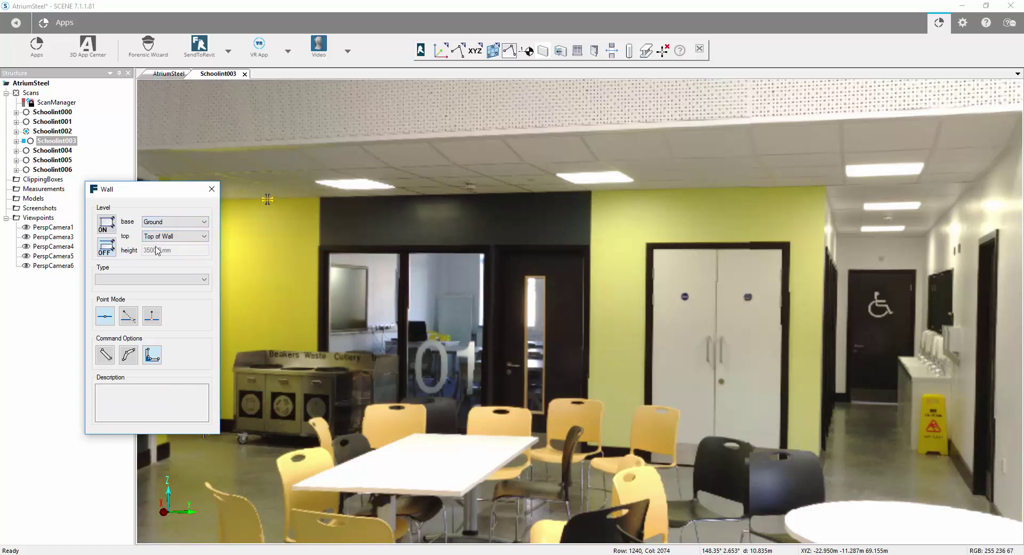
pyautogui.click(190, 279)
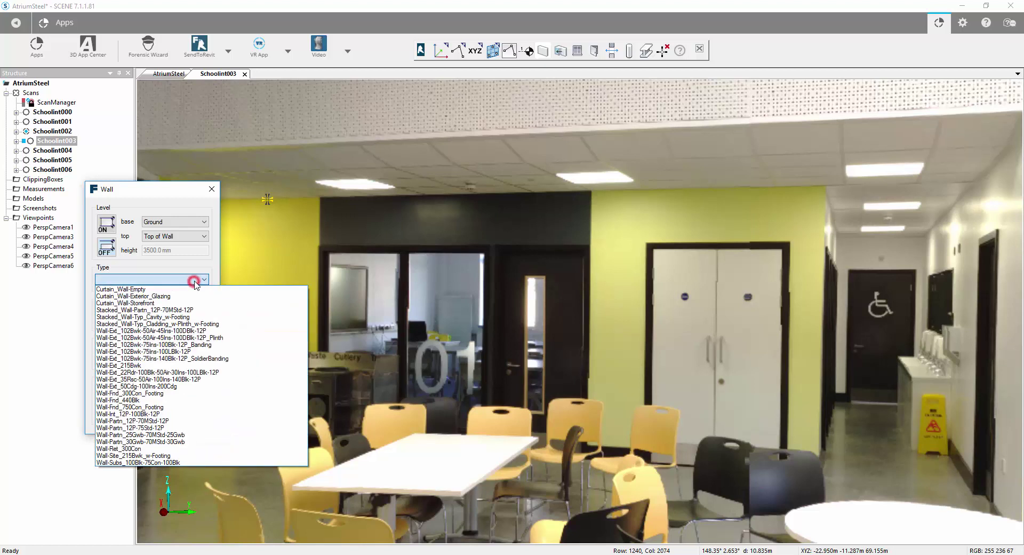
pyautogui.click(172, 413)
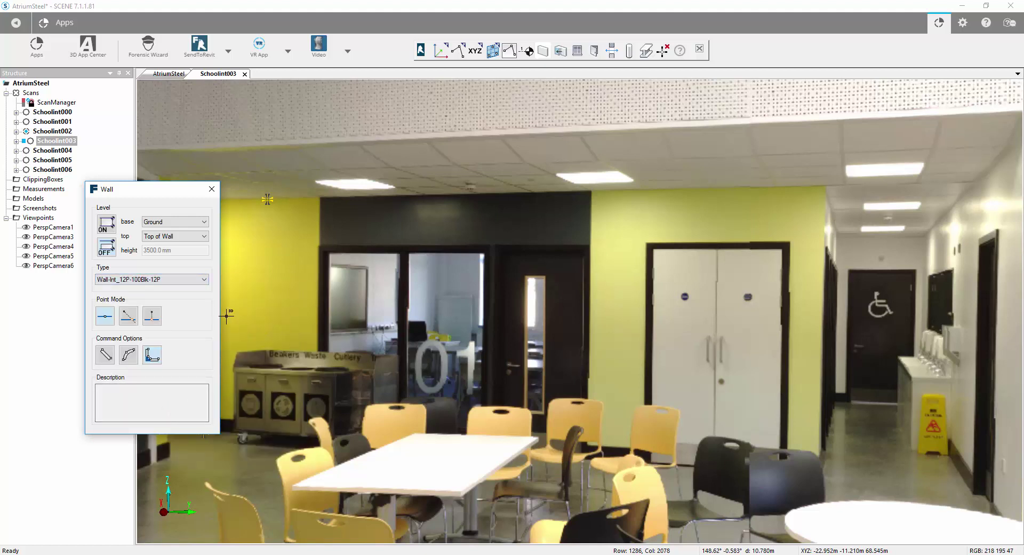
# Choose the continuous walls command option for the Wall tool.
pyautogui.moveTo(140, 198); pyautogui.dragTo(83, 171)
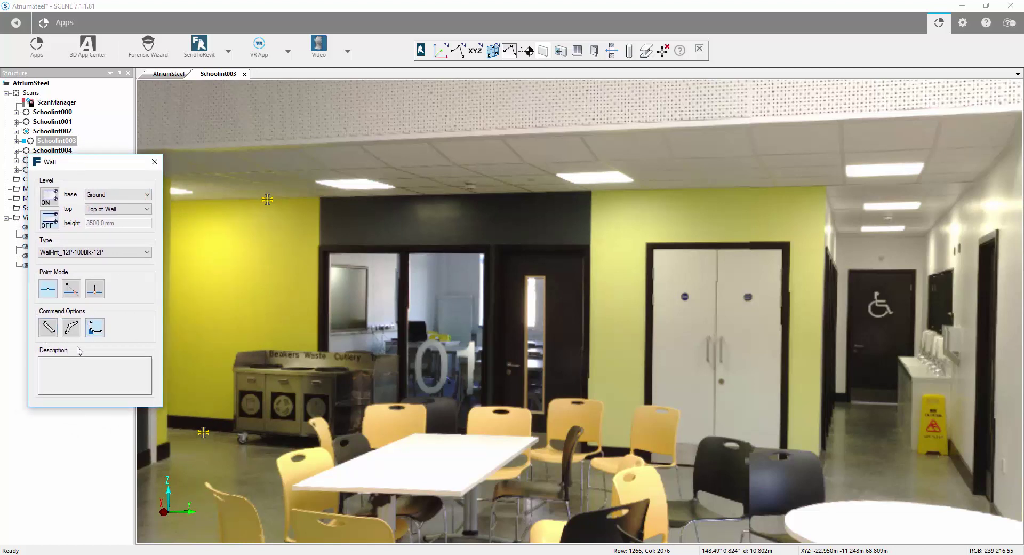
pyautogui.click(53, 331)
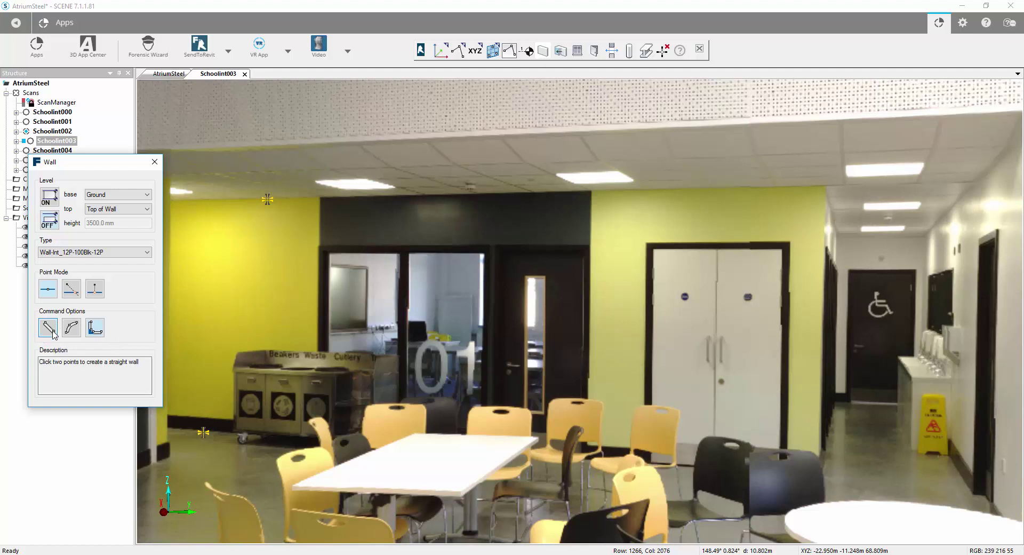
pyautogui.click(72, 334)
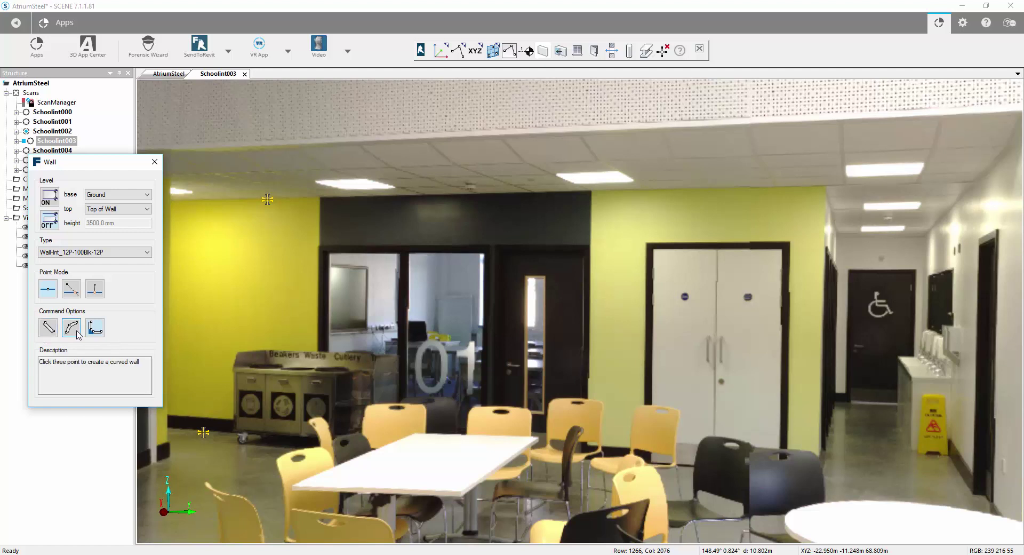
pyautogui.click(92, 332)
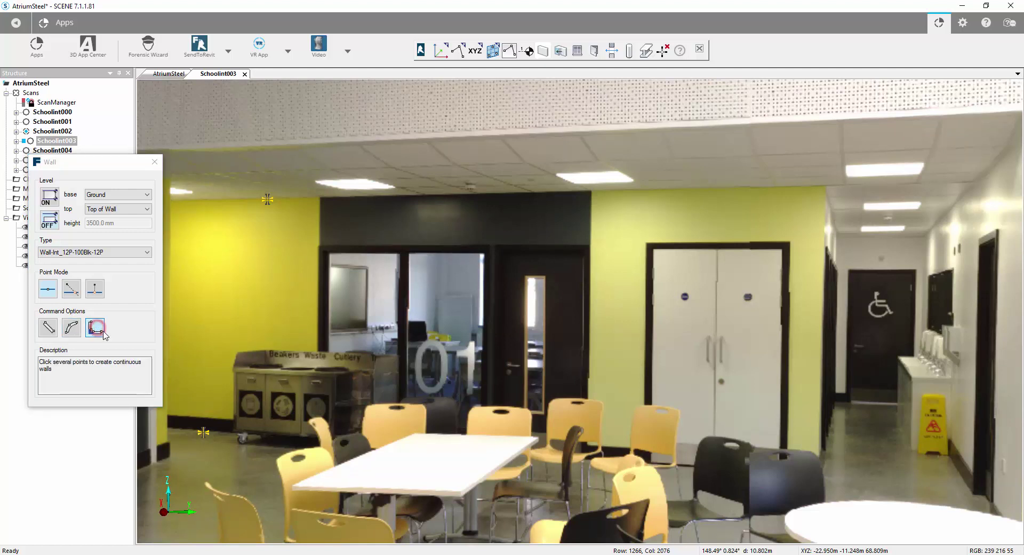
# Switch to the AtriumSteel 3D view, unload the Schoolint003 scan and dismiss the notice about combined point clouds.
pyautogui.click(167, 75)
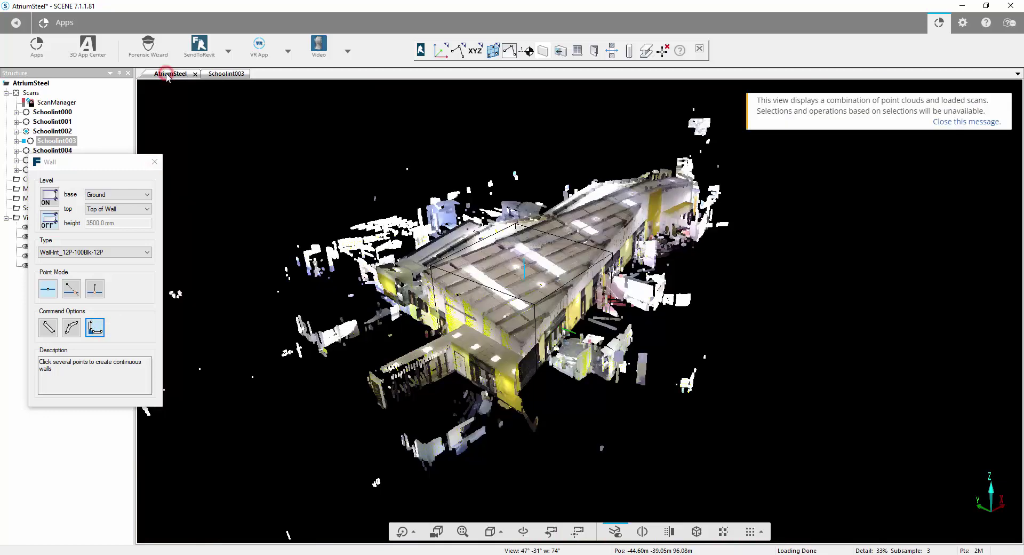
pyautogui.moveTo(97, 162); pyautogui.dragTo(332, 163)
pyautogui.rightClick(59, 140)
pyautogui.click(84, 181)
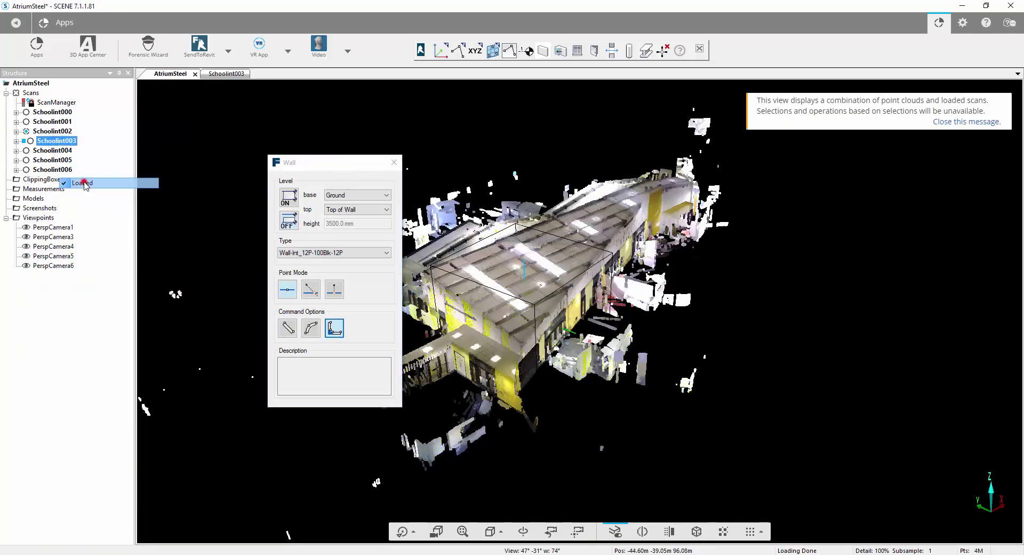
pyautogui.click(979, 123)
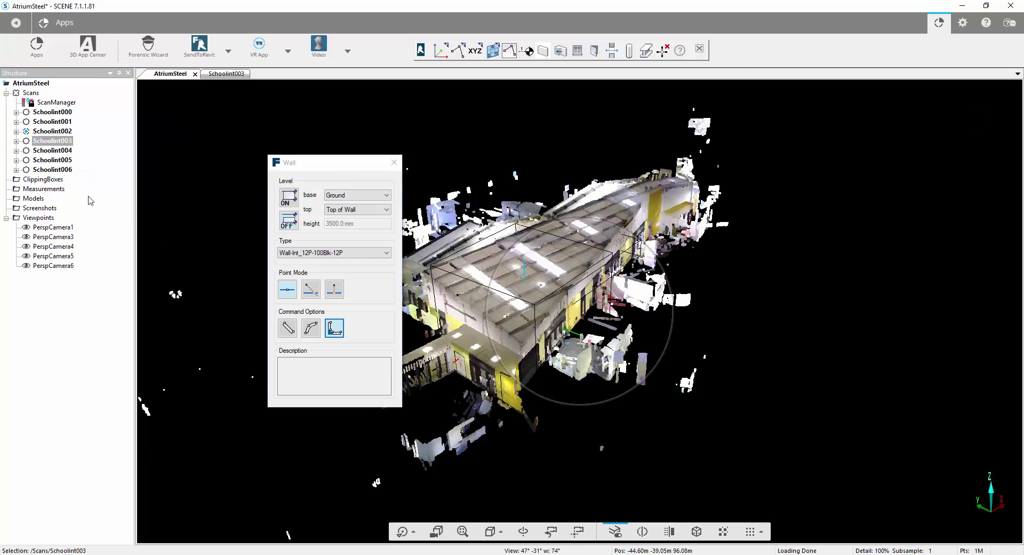
# Activate the PerspCamera3 viewpoint and bring up PerspCamera4 facing the white double doors, keeping the Wall window clear of them.
pyautogui.rightClick(53, 226)
pyautogui.rightClick(54, 237)
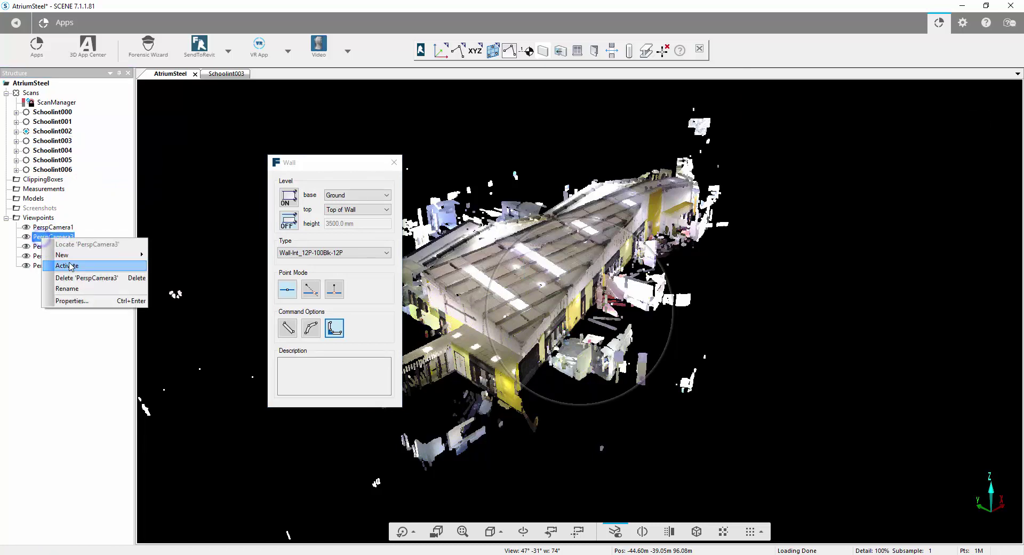
pyautogui.click(69, 266)
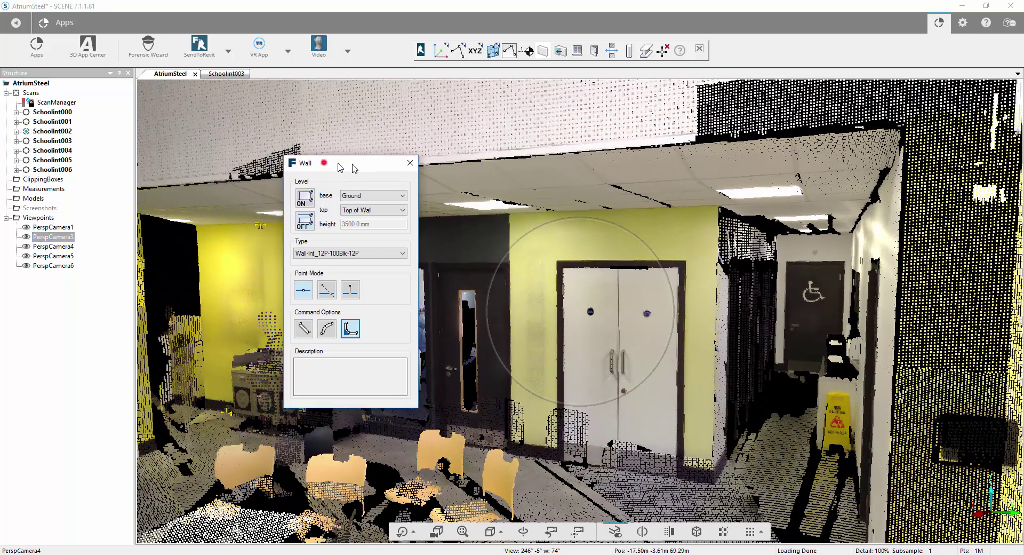
pyautogui.moveTo(324, 163); pyautogui.dragTo(851, 196)
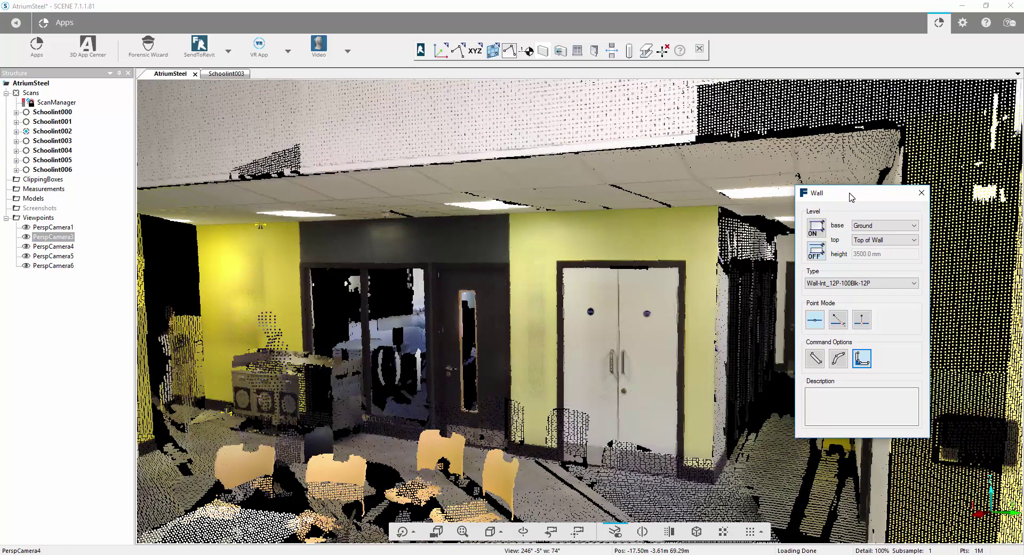
# Start a continuous wall run along the double-door wall and around its corner into the toilet corridor.
pyautogui.click(862, 359)
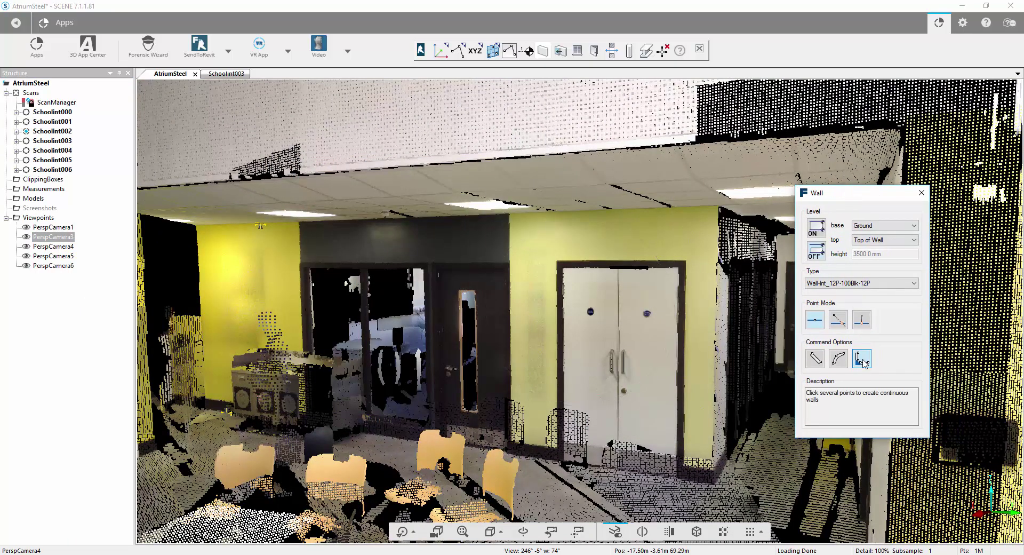
pyautogui.click(862, 362)
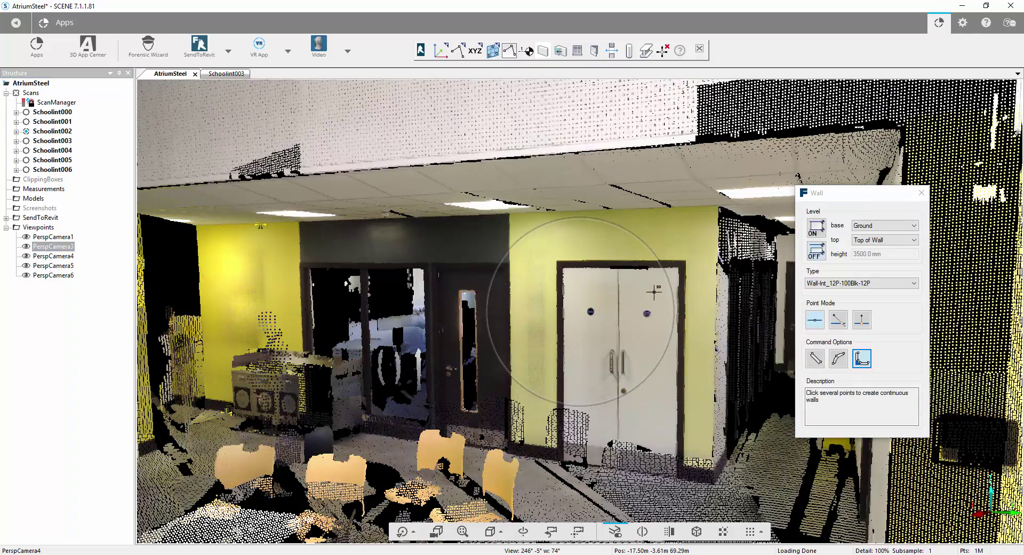
pyautogui.click(699, 246)
# Switch to Revit and examine the first two walls against the point cloud in the 3D view.
pyautogui.click(208, 535)
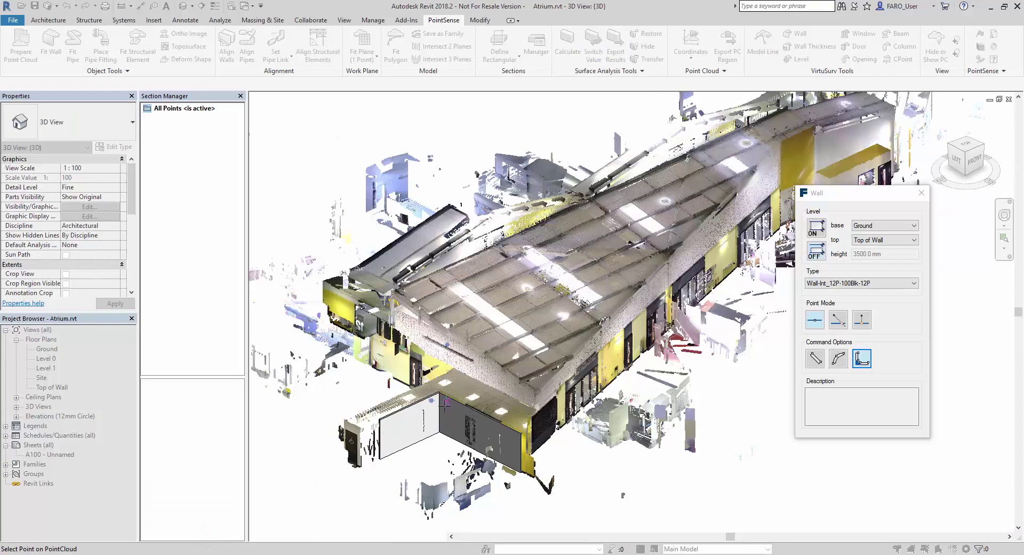
pyautogui.scroll(5, 445, 404)
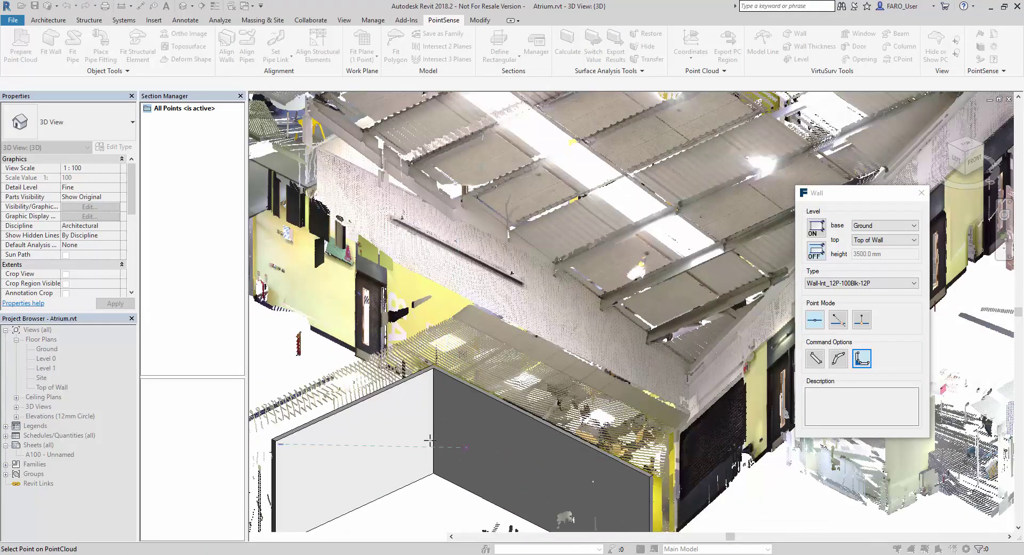
pyautogui.scroll(-3, 384, 442)
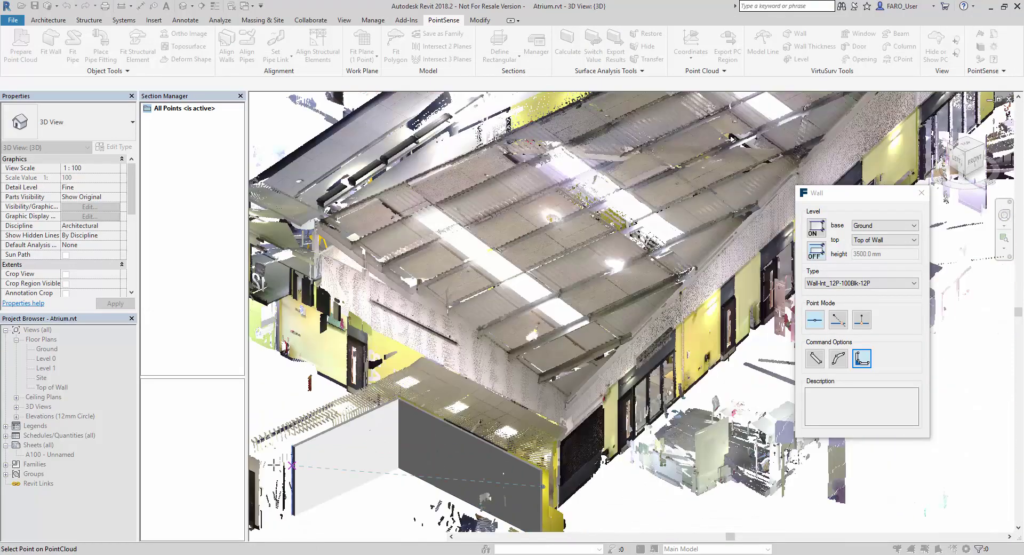
pyautogui.scroll(-2, 292, 528)
# Return to SCENE and continue the wall run with points on the accessible-toilet end wall, the LAB wall and the wall beside the glazed entrance.
pyautogui.click(293, 552)
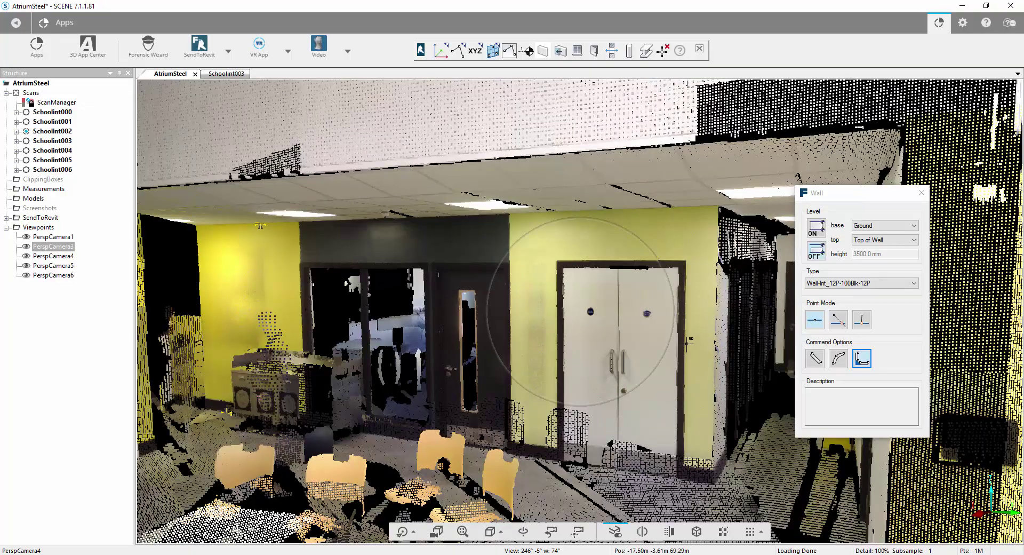
pyautogui.moveTo(870, 193); pyautogui.dragTo(123, 202)
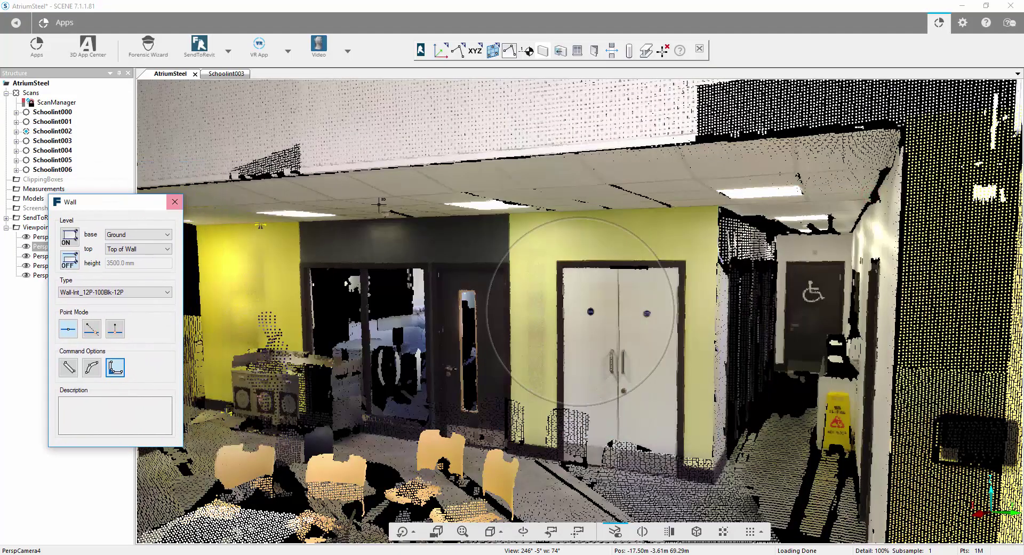
pyautogui.click(785, 248)
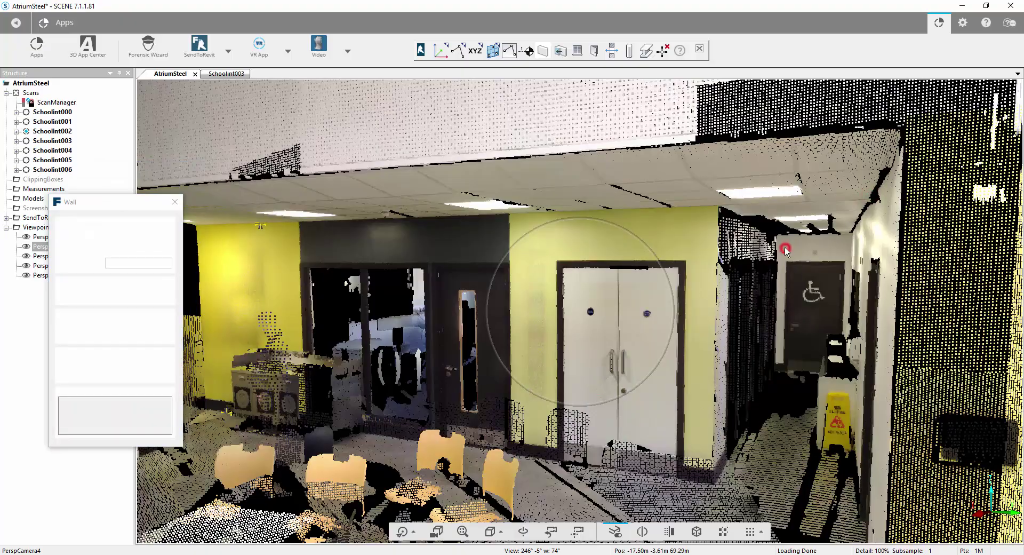
pyautogui.click(843, 247)
pyautogui.moveTo(811, 266); pyautogui.dragTo(339, 274)
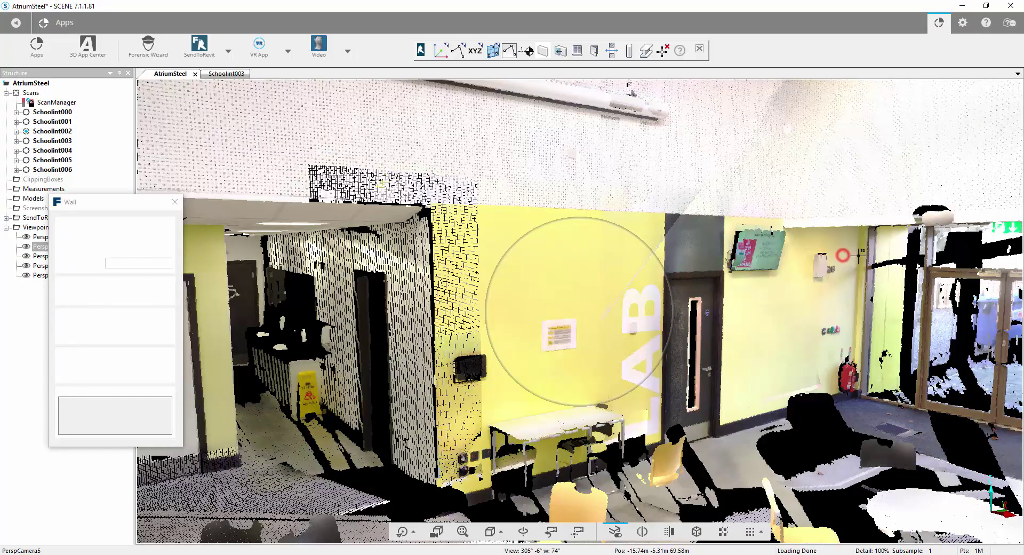
pyautogui.moveTo(862, 255); pyautogui.dragTo(272, 251)
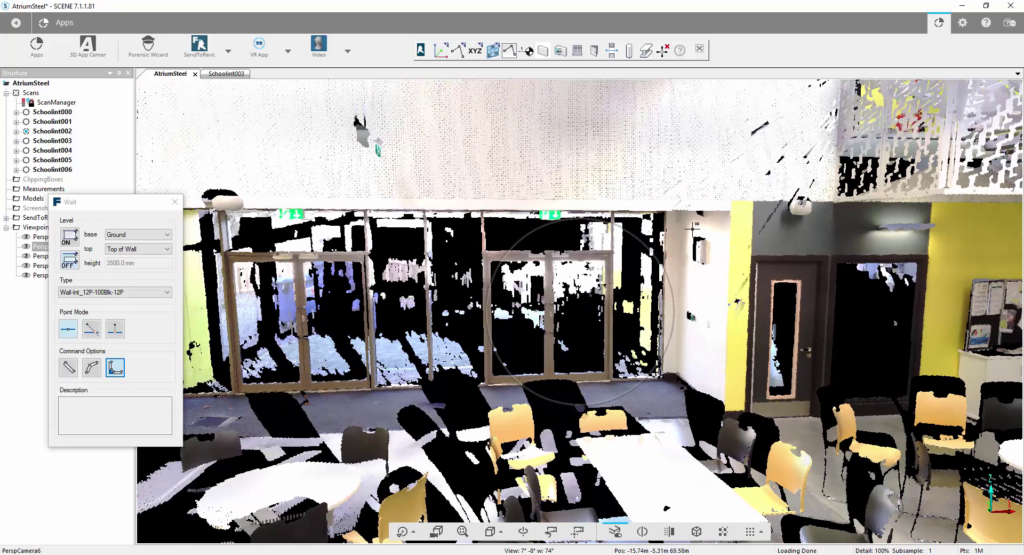
pyautogui.click(721, 235)
pyautogui.click(738, 265)
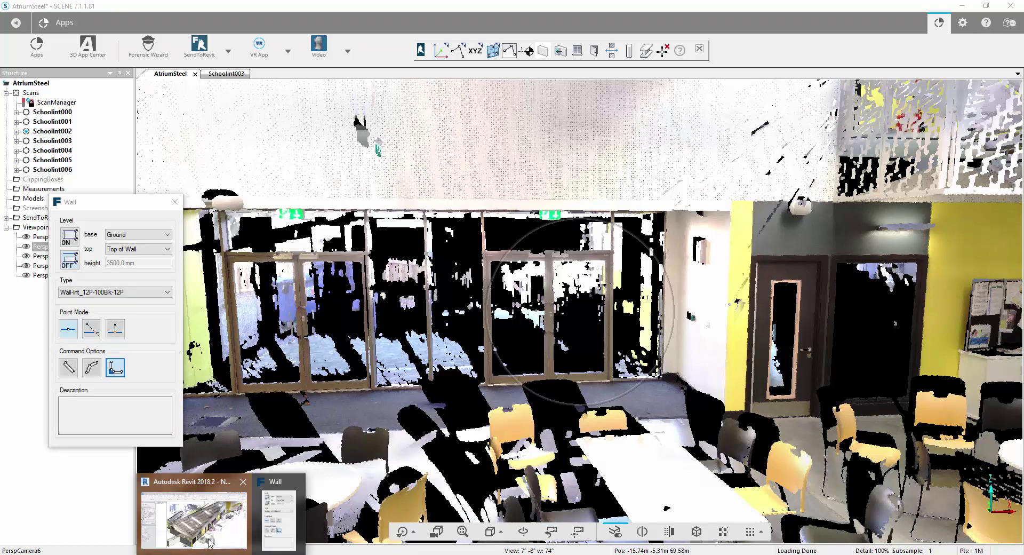
# Switch to Revit and close the Wall tool to end the wall run.
pyautogui.click(208, 537)
pyautogui.scroll(-3, 430, 313)
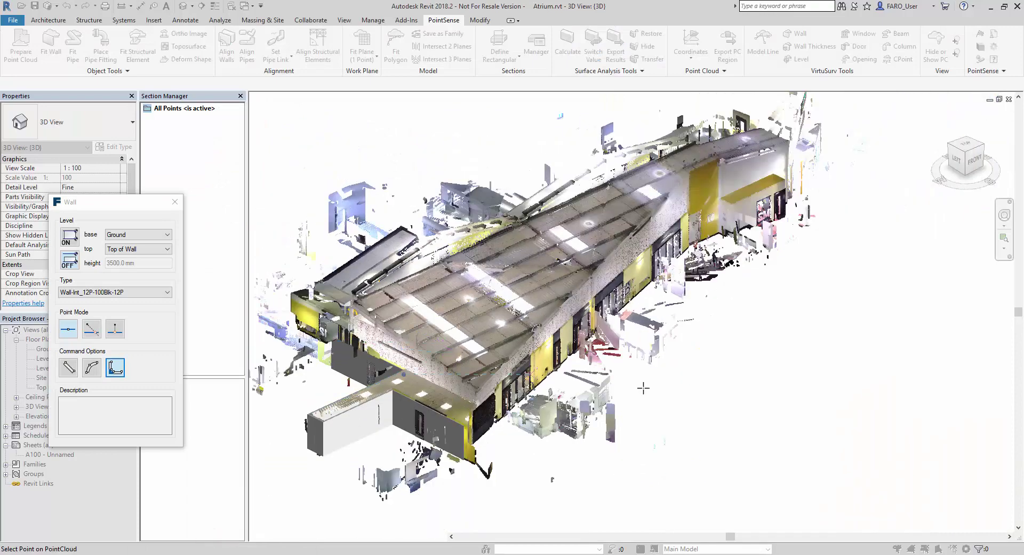
pyautogui.moveTo(643, 387); pyautogui.dragTo(715, 391, button='middle')
pyautogui.click(174, 202)
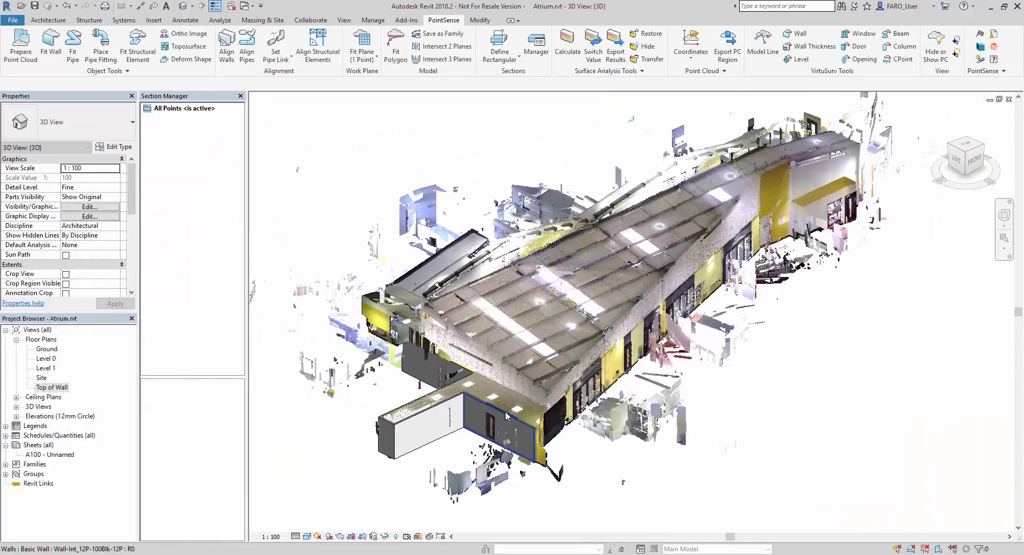
# Hide the point cloud in the Revit 3D view and examine the new walls.
pyautogui.keyDown('shift'); pyautogui.moveTo(506, 416); pyautogui.dragTo(735, 437, button='middle'); pyautogui.keyUp('shift')
pyautogui.scroll(3, 623, 425)
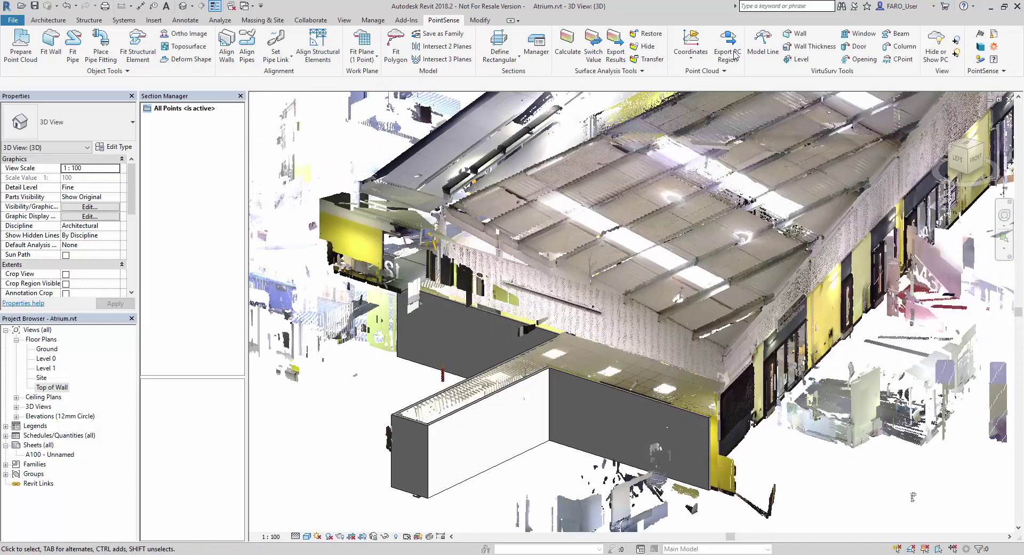
pyautogui.click(936, 45)
pyautogui.keyDown('shift'); pyautogui.moveTo(560, 363); pyautogui.dragTo(639, 356, button='middle'); pyautogui.keyUp('shift')
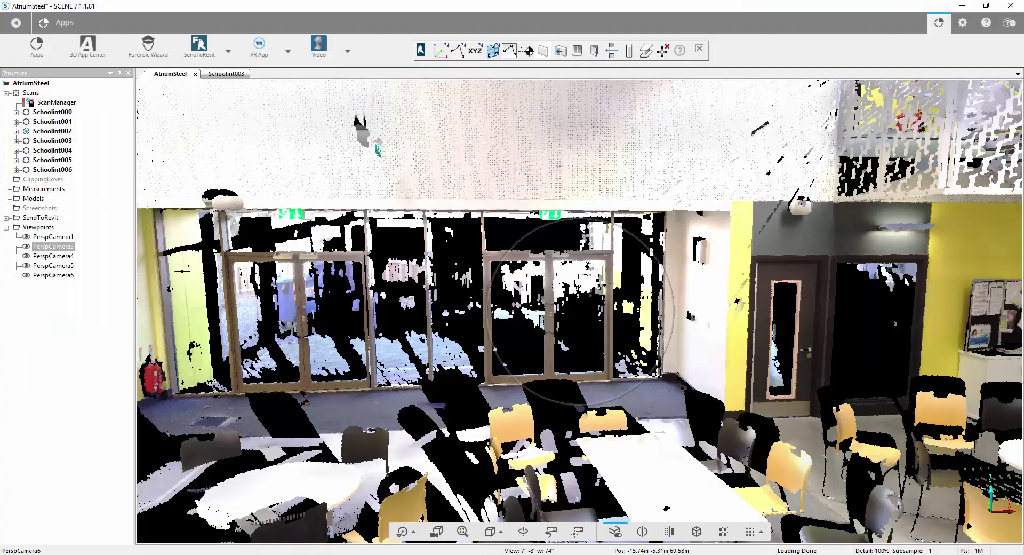
pyautogui.rightClick(64, 248)
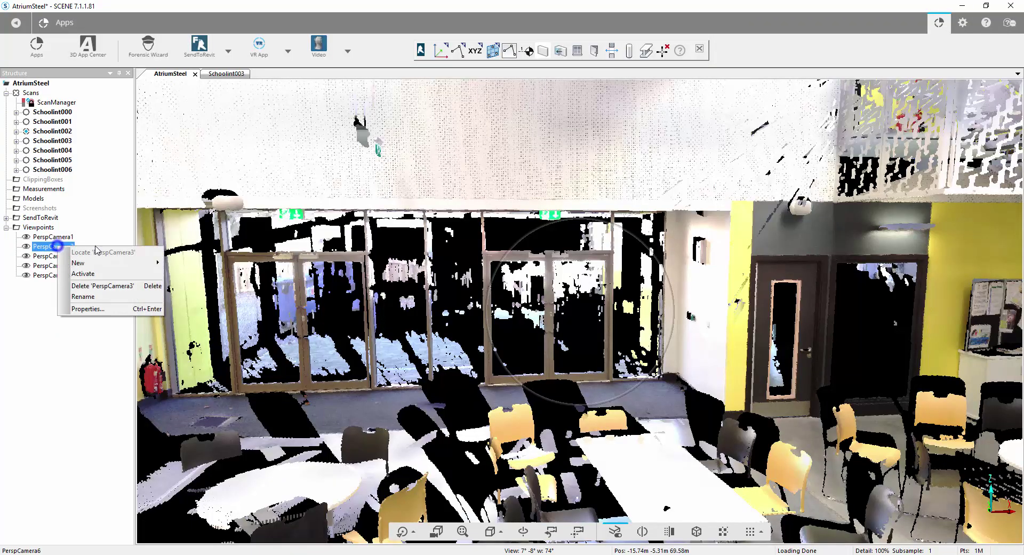
pyautogui.click(97, 275)
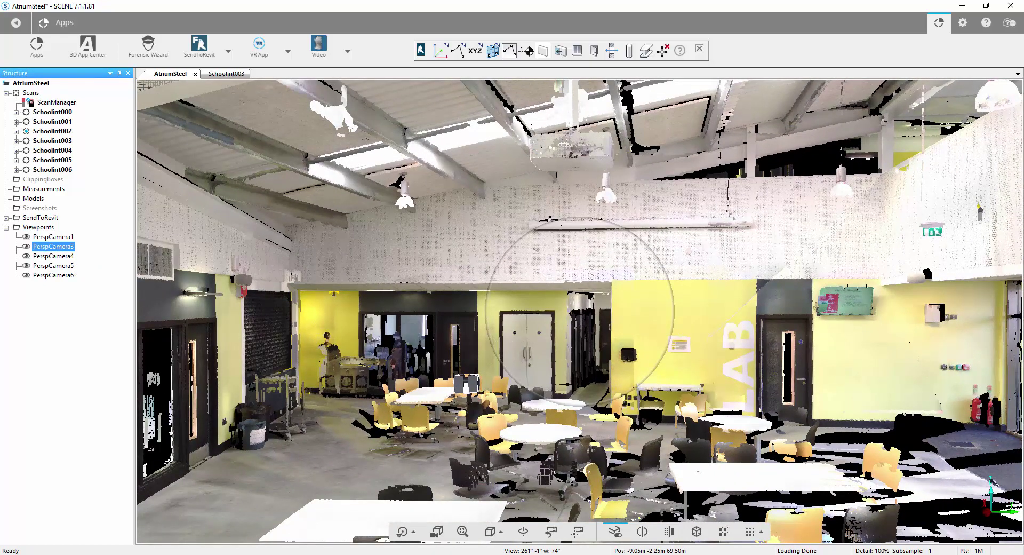
pyautogui.scroll(8, 567, 383)
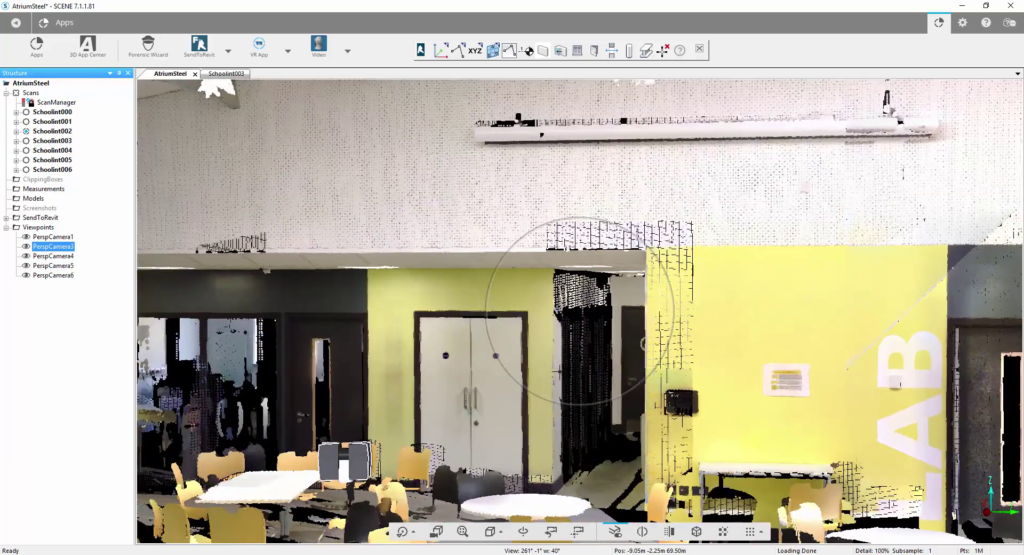
pyautogui.moveTo(556, 320); pyautogui.dragTo(617, 297)
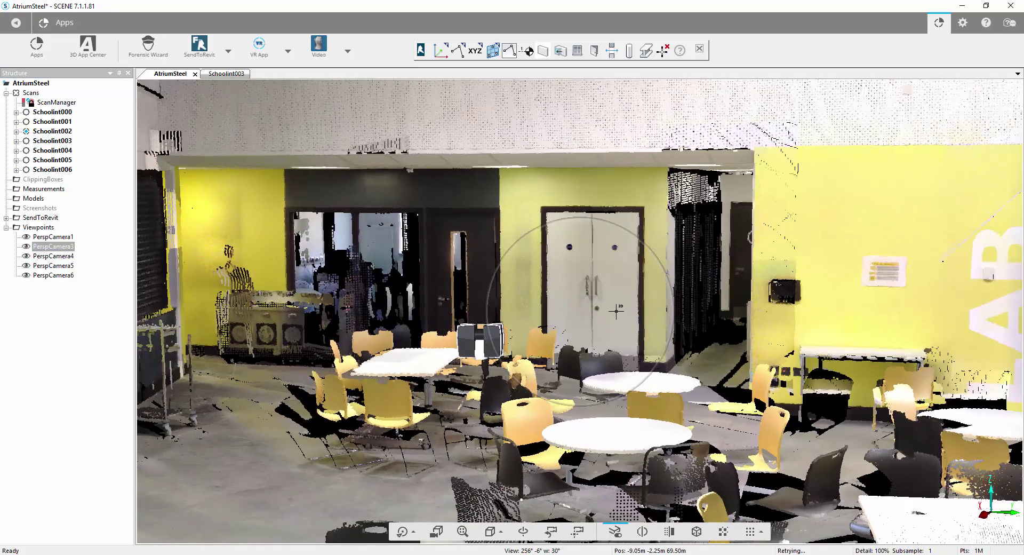
pyautogui.scroll(7, 631, 316)
pyautogui.moveTo(624, 318); pyautogui.dragTo(660, 315)
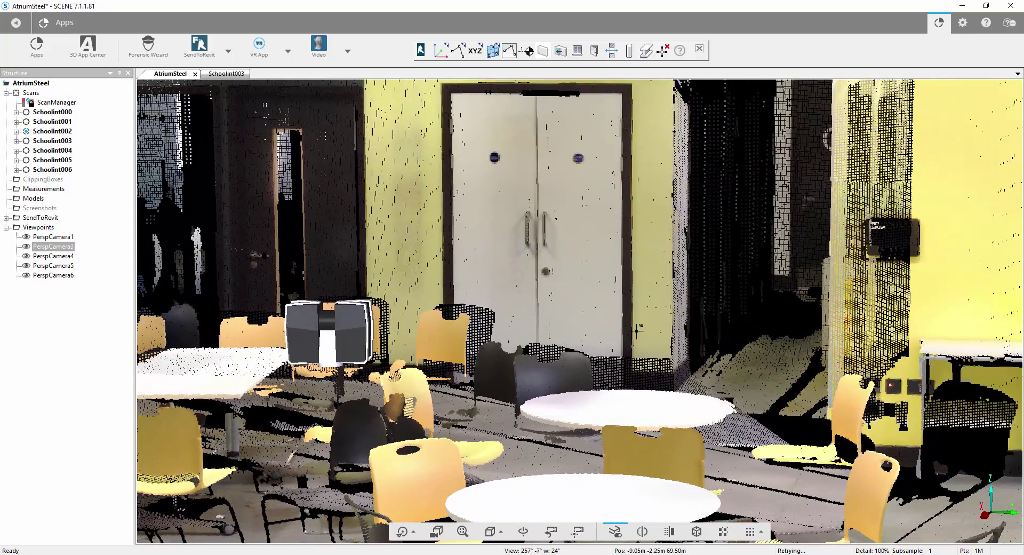
# In SCENE's PerspCamera4 viewpoint, set up the Door tool with type Doors_ExtDbl_Flush 1810x2110mm, new family type creation on, and placement by two diagonal points.
pyautogui.rightClick(59, 256)
pyautogui.click(83, 279)
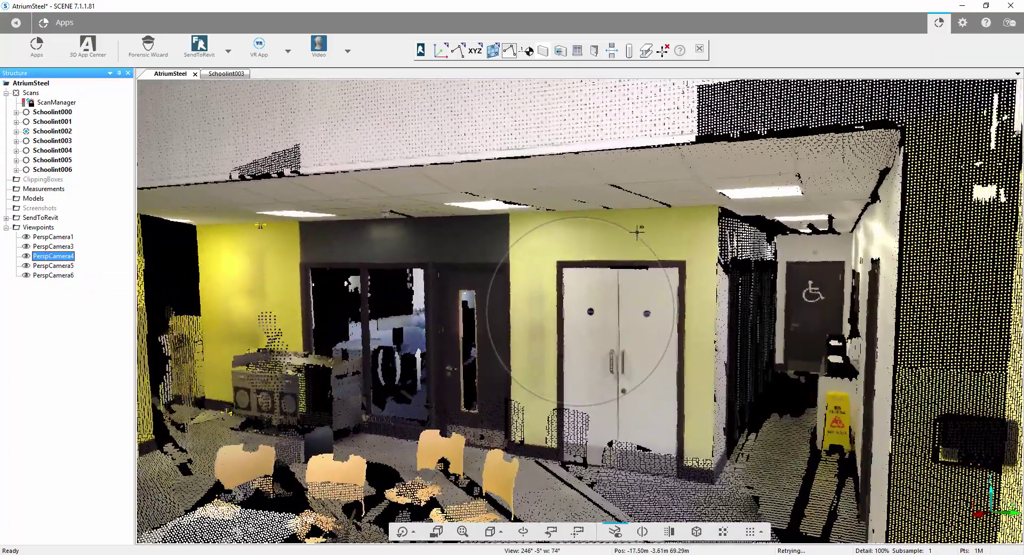
pyautogui.click(594, 51)
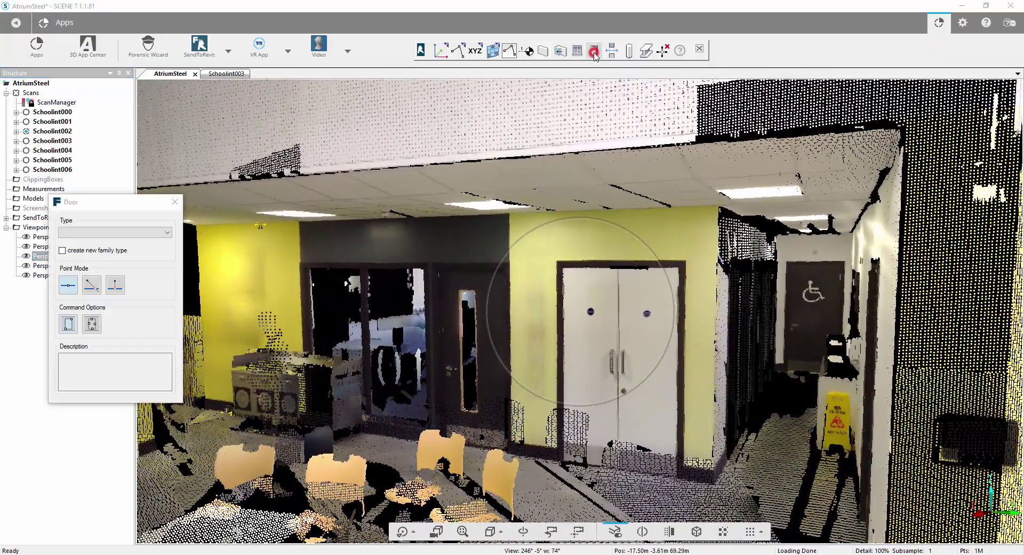
pyautogui.click(118, 233)
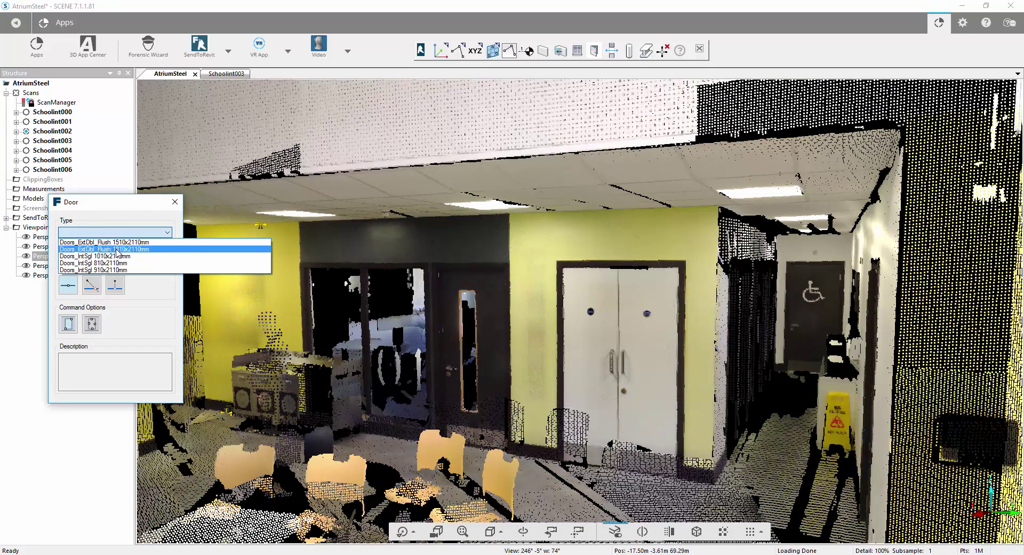
pyautogui.click(117, 250)
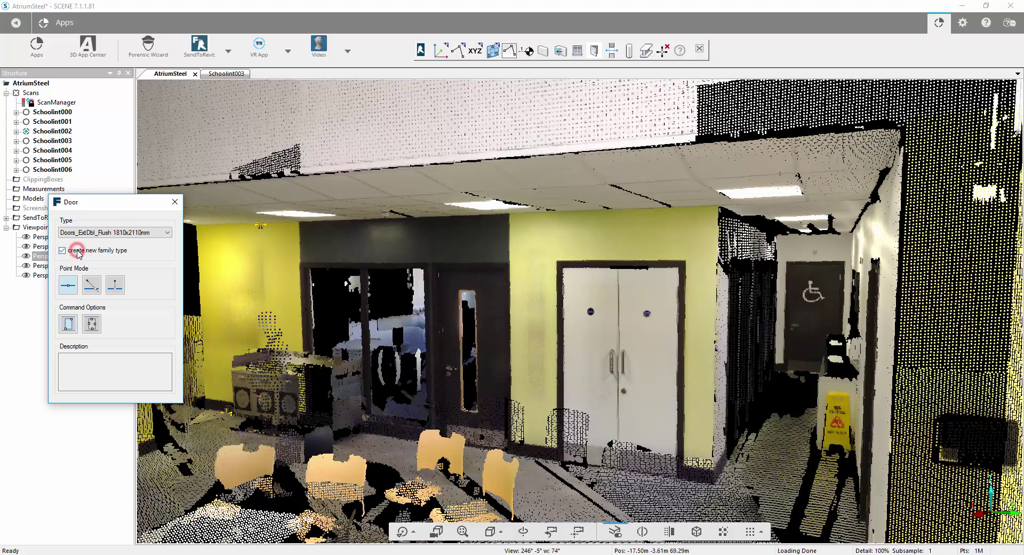
pyautogui.click(68, 325)
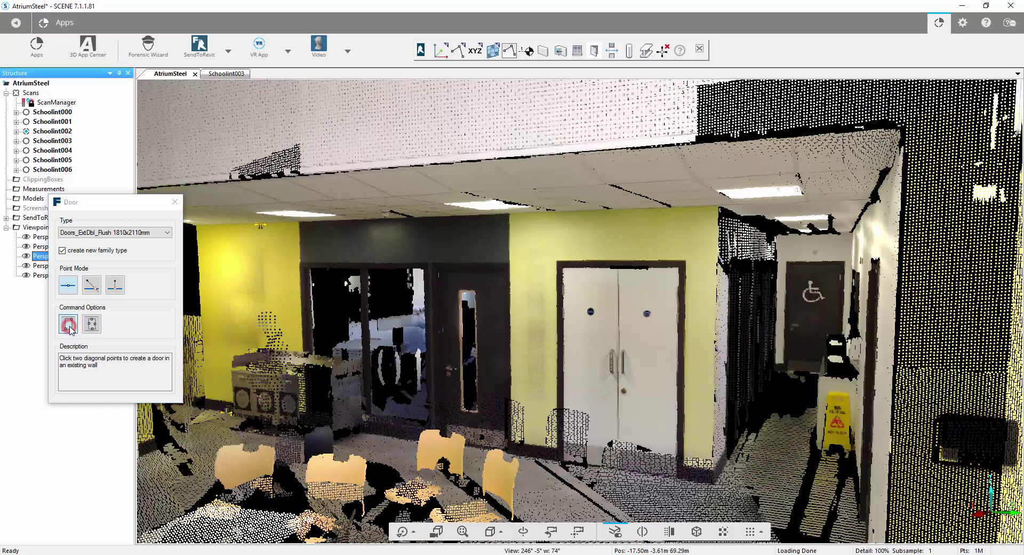
# Place the double door by the upper and opposite lower corners of the white door frame, then switch to Revit and inspect it in 3D.
pyautogui.click(556, 260)
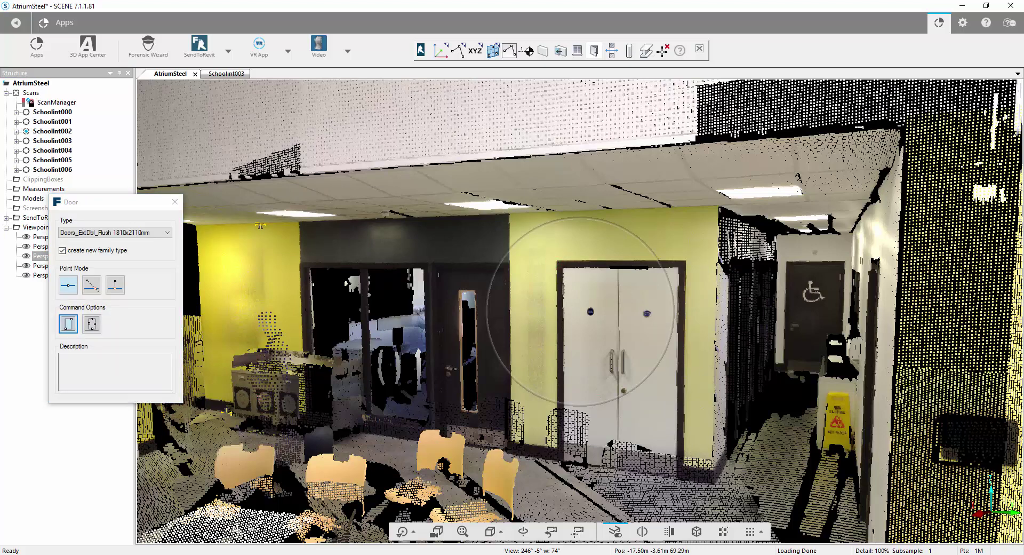
pyautogui.click(682, 479)
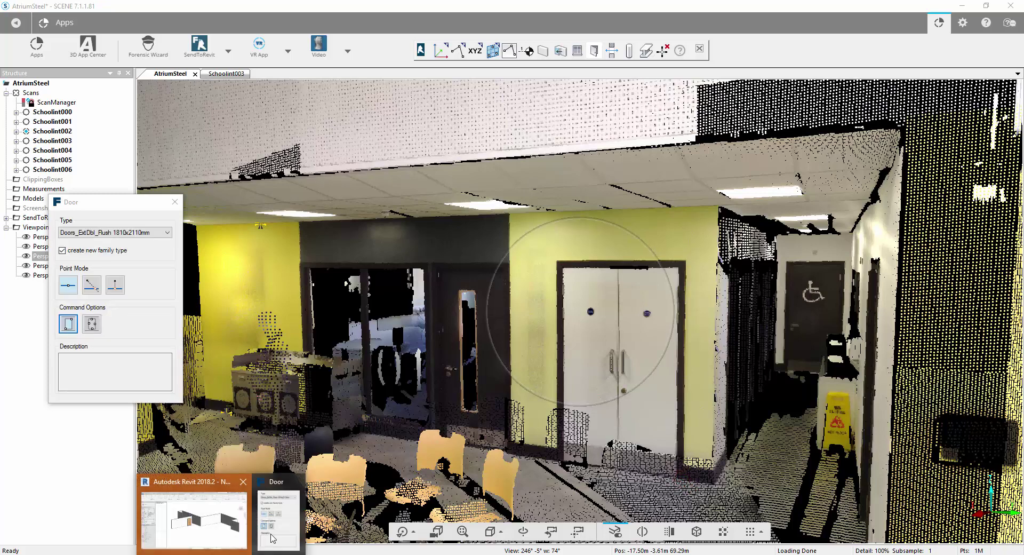
pyautogui.click(217, 529)
pyautogui.scroll(3, 465, 290)
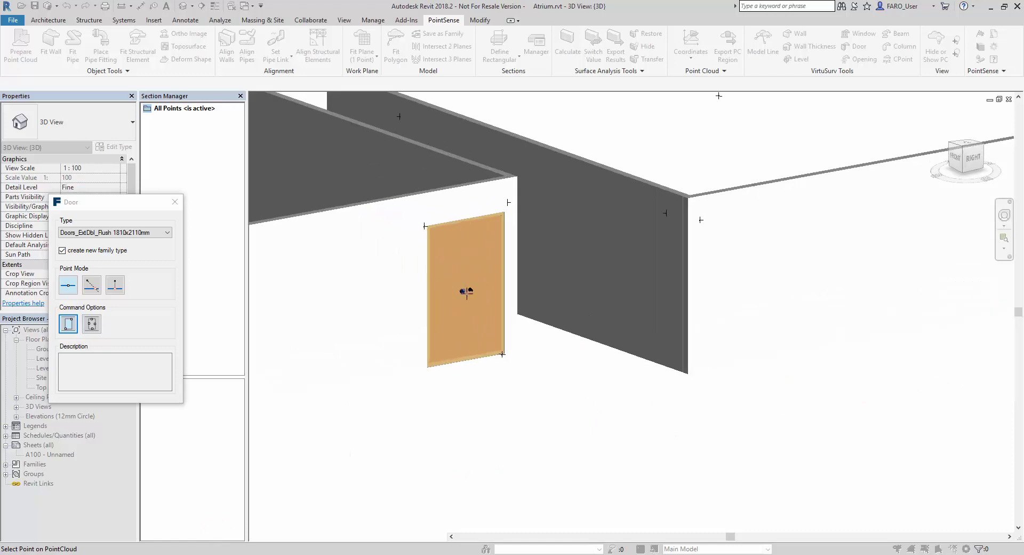
pyautogui.scroll(-1, 462, 292)
pyautogui.scroll(3, 521, 377)
pyautogui.scroll(2, 416, 229)
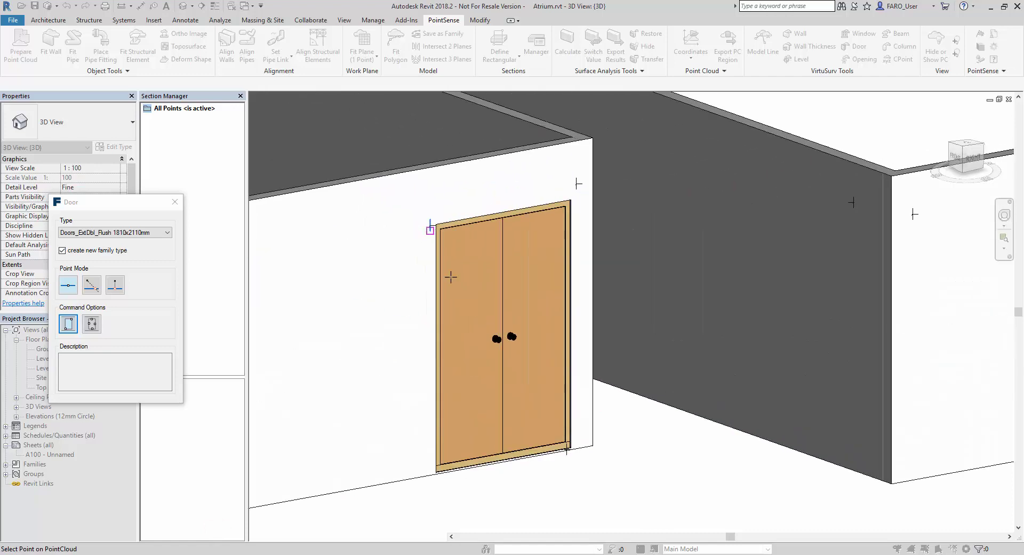
# Select the new double door in the Revit 3D view and check its family type and size among the available door types.
pyautogui.click(509, 414)
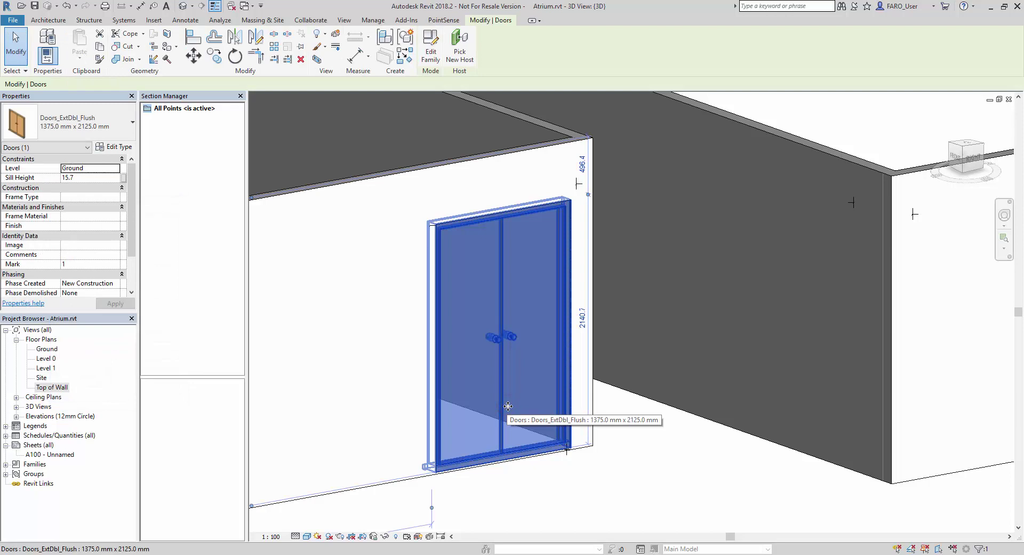
pyautogui.click(113, 128)
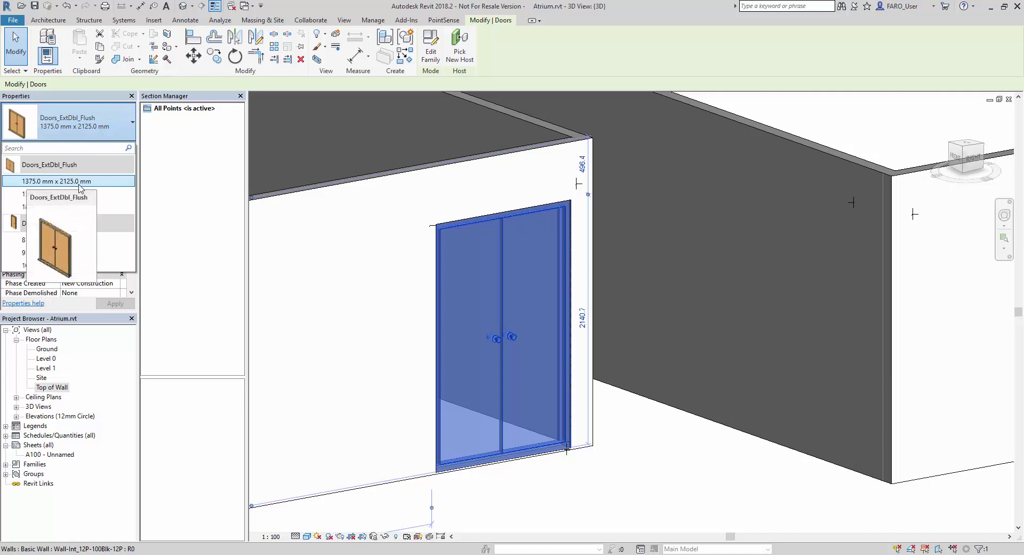
pyautogui.click(107, 126)
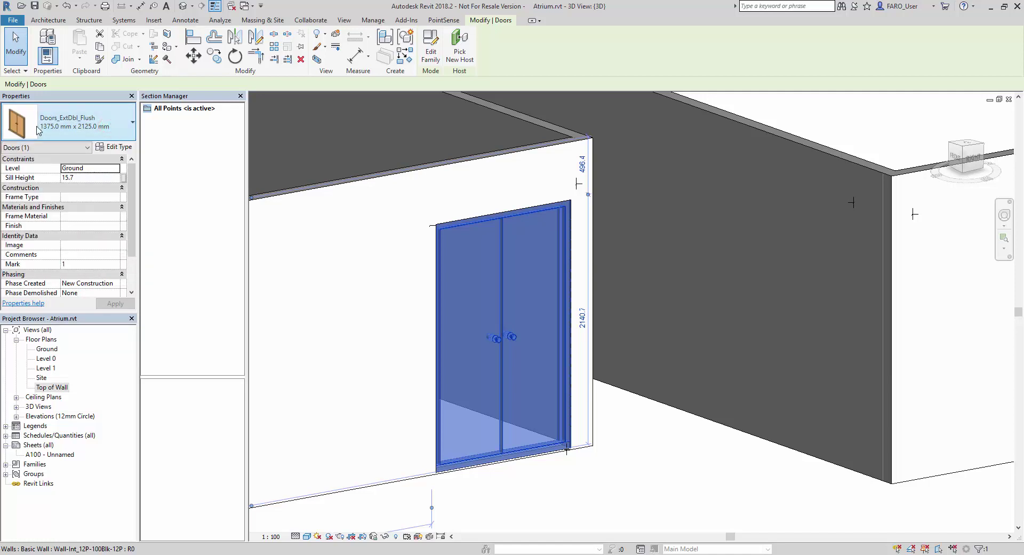
pyautogui.keyDown('shift'); pyautogui.moveTo(613, 366); pyautogui.dragTo(629, 417, button='middle'); pyautogui.keyUp('shift')
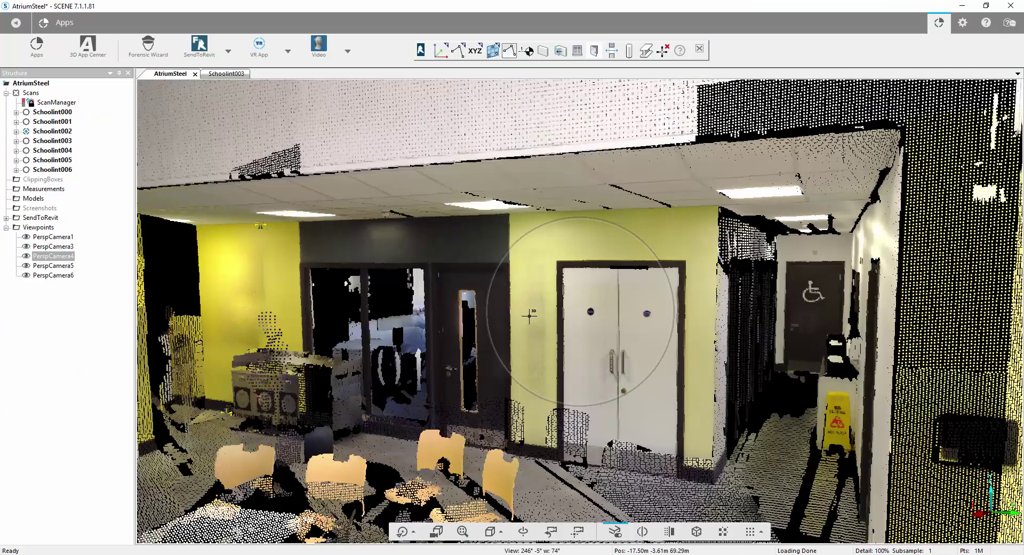
# In SCENE, create a Doors_IntSgl 1010x2110mm door with new family type creation on, using two diagonal corners of the LAB door frame.
pyautogui.moveTo(549, 315); pyautogui.dragTo(598, 110)
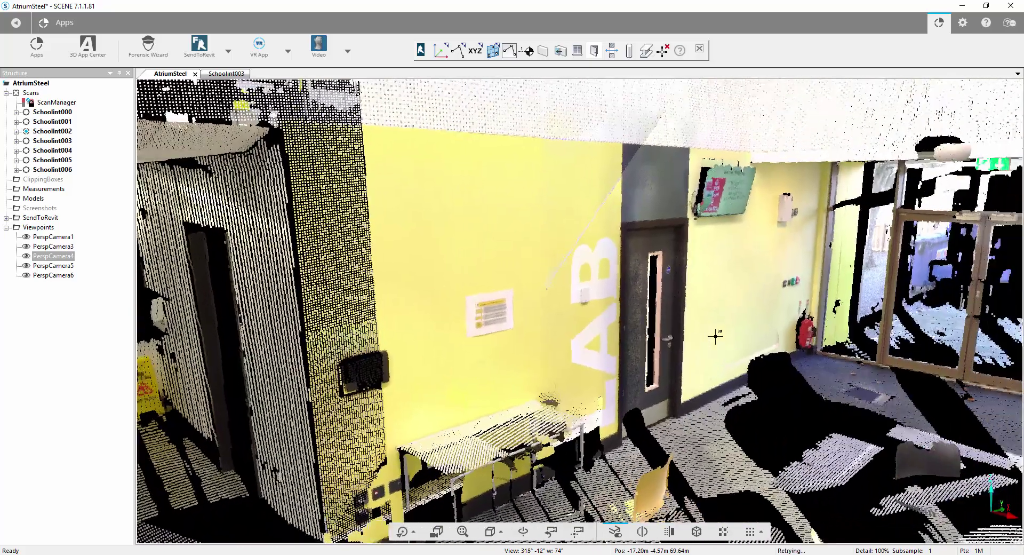
pyautogui.click(594, 51)
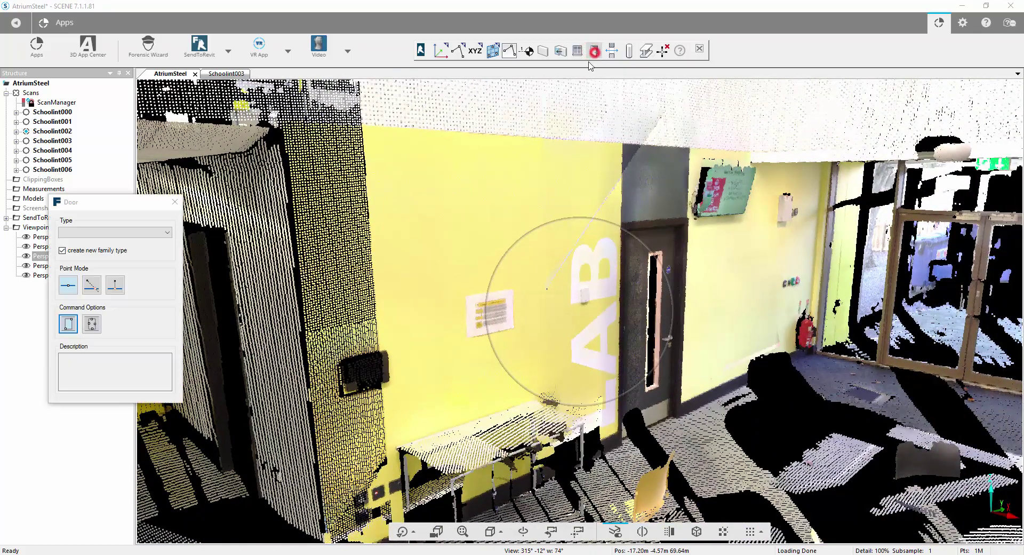
pyautogui.click(110, 232)
pyautogui.click(104, 263)
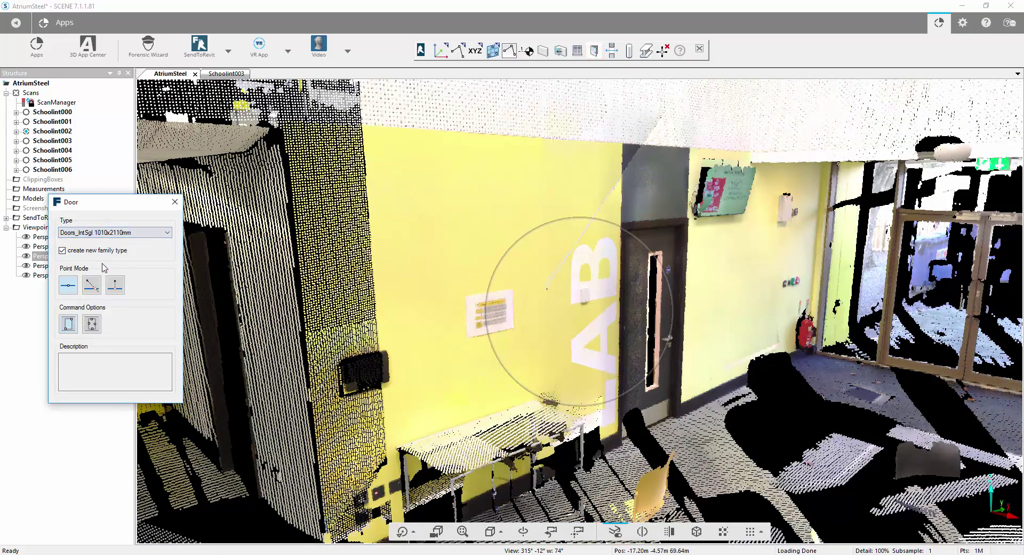
pyautogui.click(75, 326)
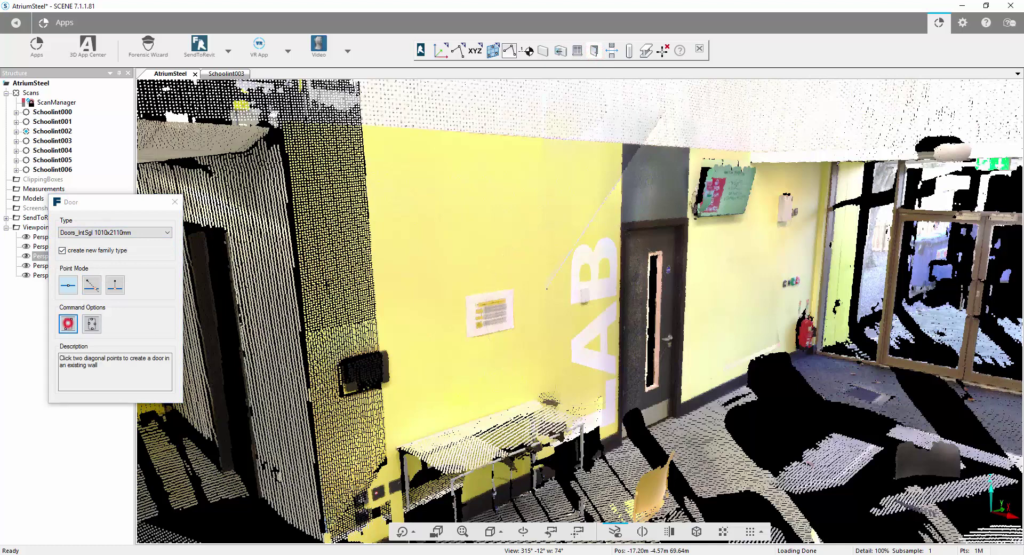
pyautogui.click(620, 222)
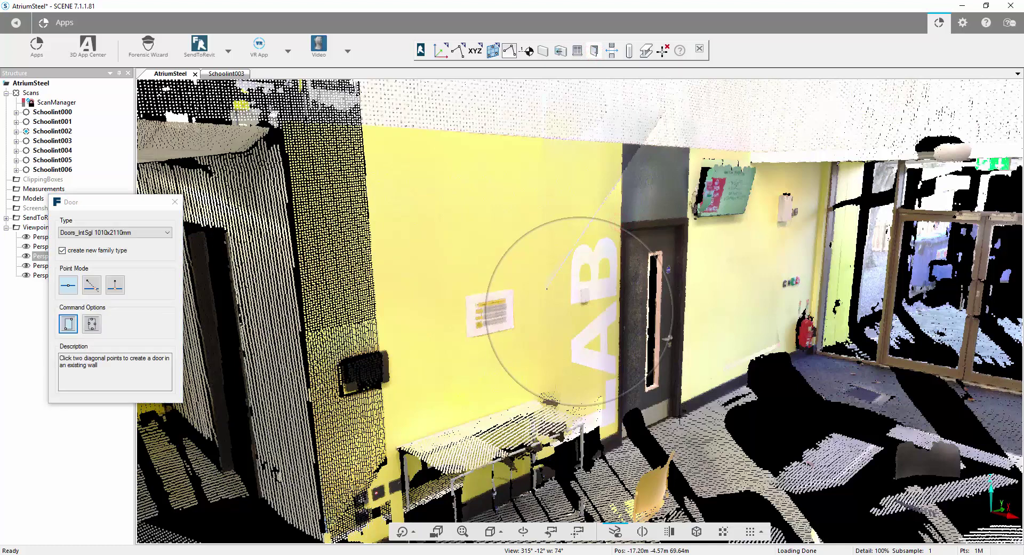
pyautogui.click(680, 416)
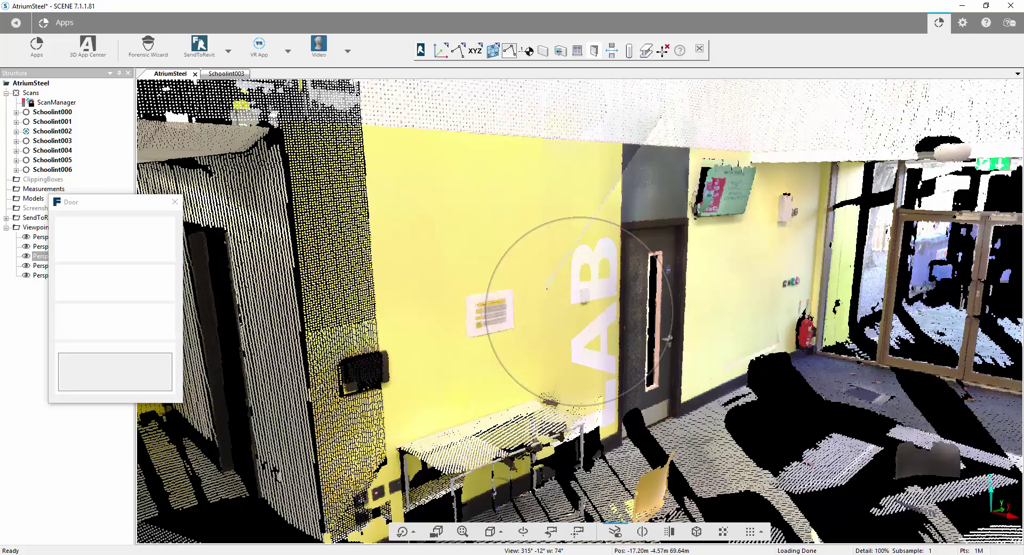
# Switch to Revit, examine the new single door together with the surrounding walls in 3D, and return to SCENE.
pyautogui.moveTo(215, 552)
pyautogui.click(213, 533)
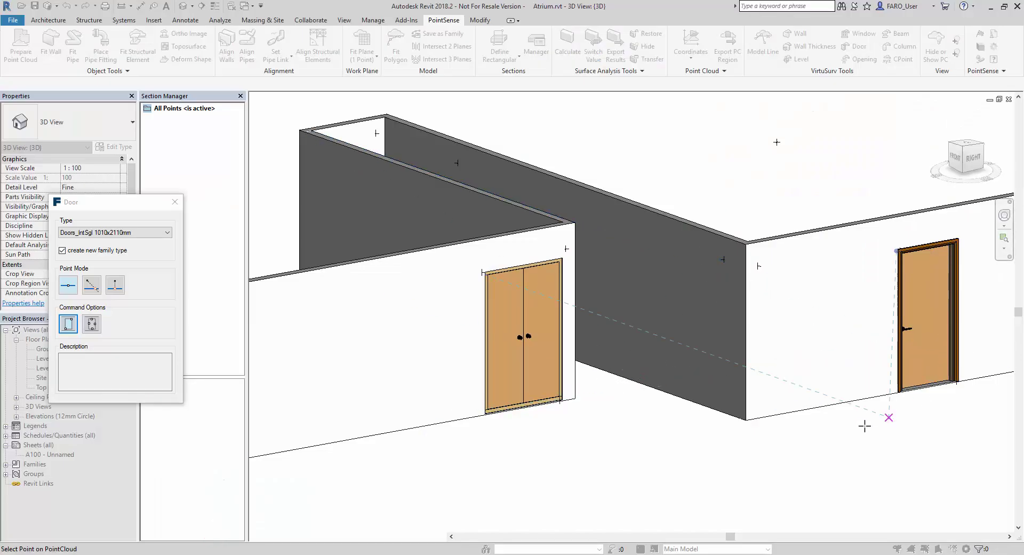
pyautogui.scroll(-2, 848, 426)
pyautogui.scroll(-4, 647, 404)
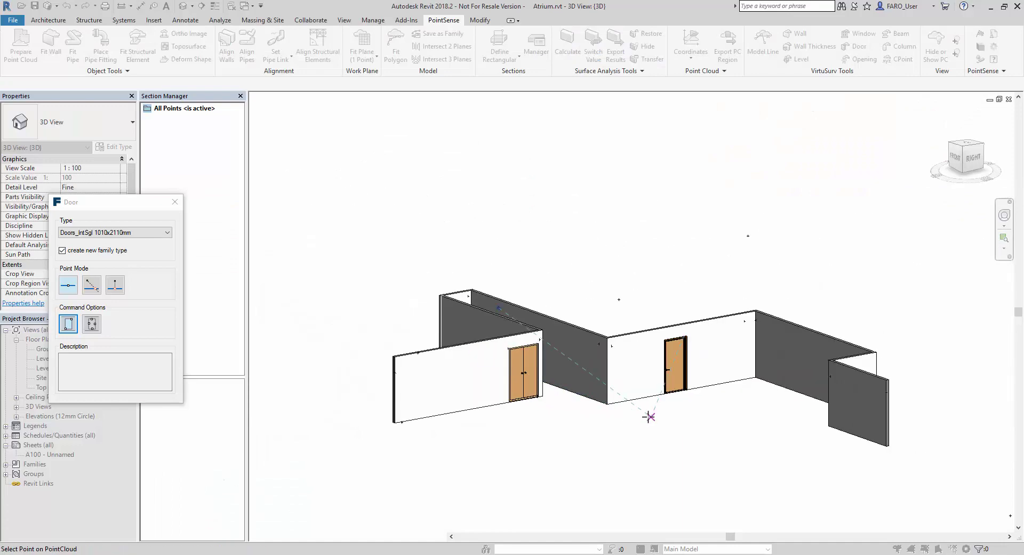
pyautogui.hotkey('alt', 'Tab')
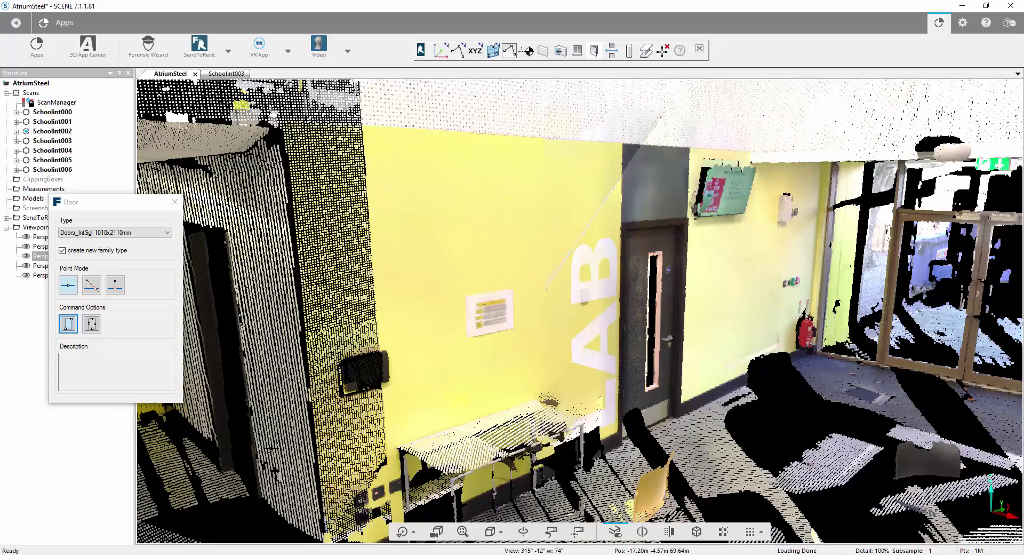